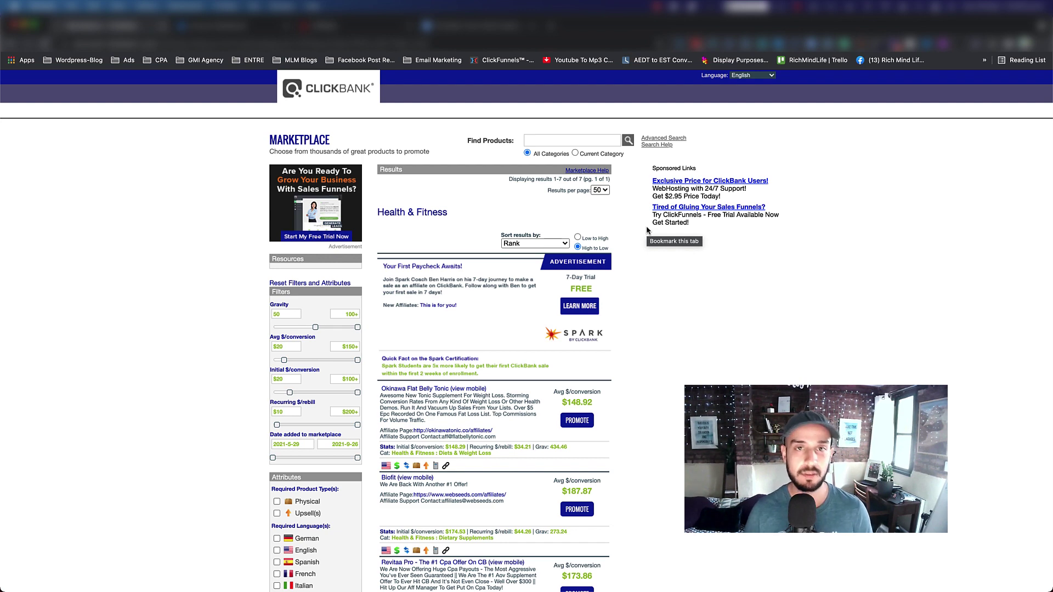
# Switch to the AWeber account and open its list of campaigns
pyautogui.hotkey('ctrl', 'Tab')
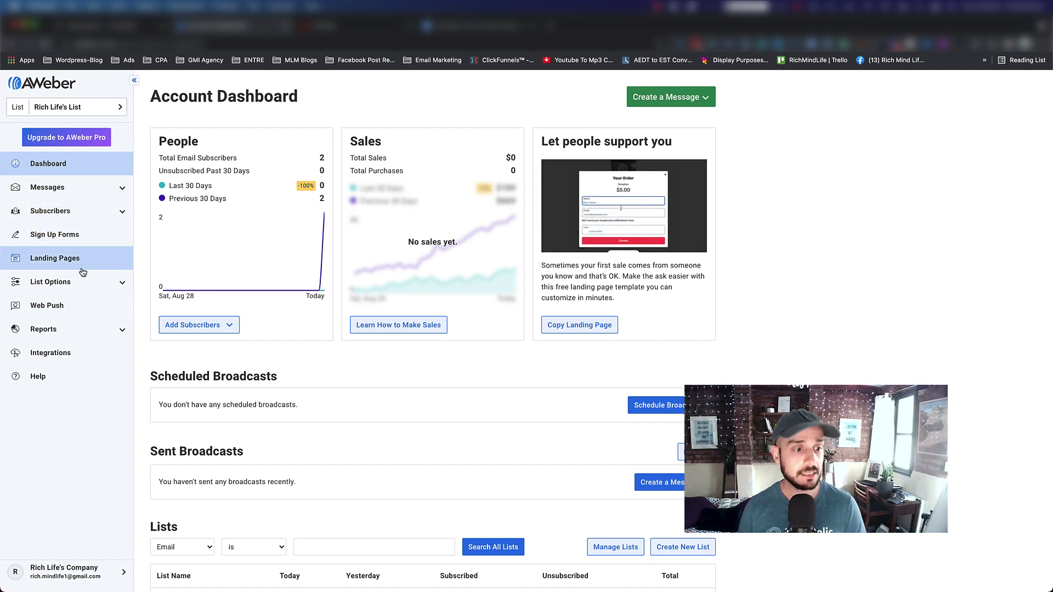
pyautogui.click(123, 191)
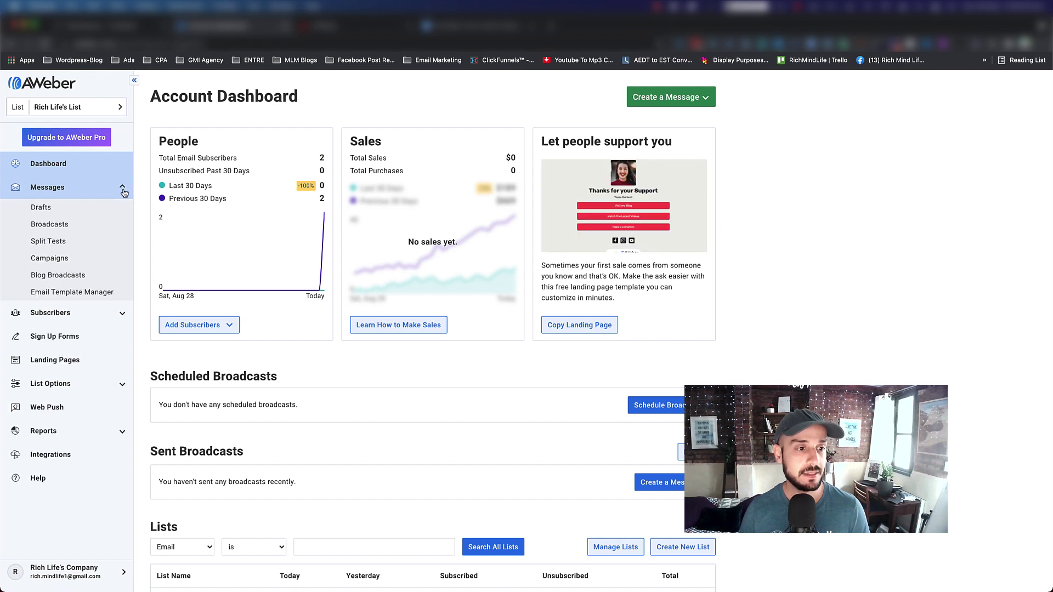
pyautogui.click(50, 259)
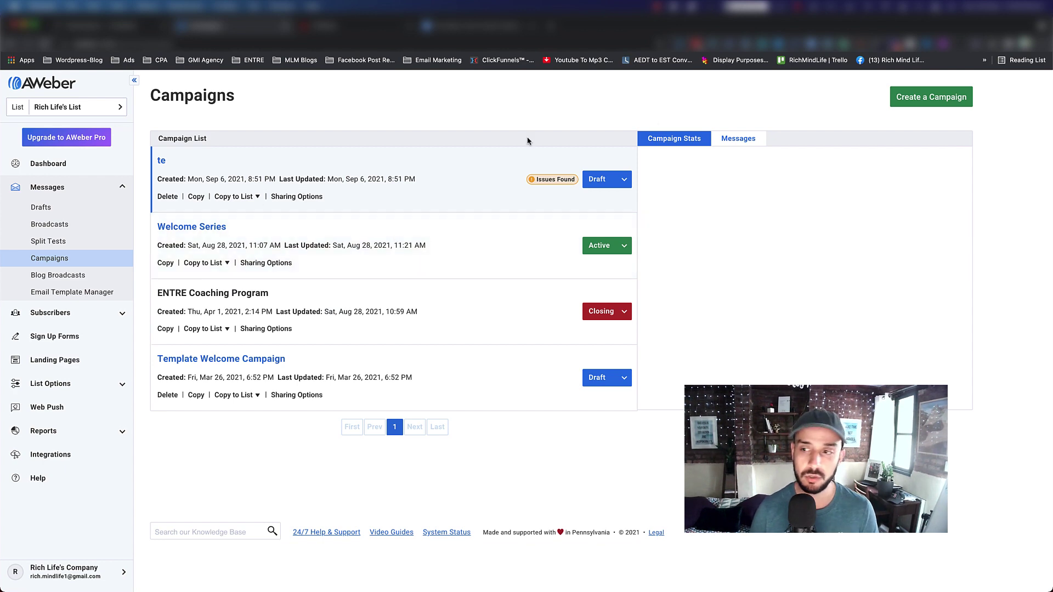
# Create a new campaign from the Welcome Series template and name it "Health Niche Welcome Campaign"
pyautogui.click(922, 102)
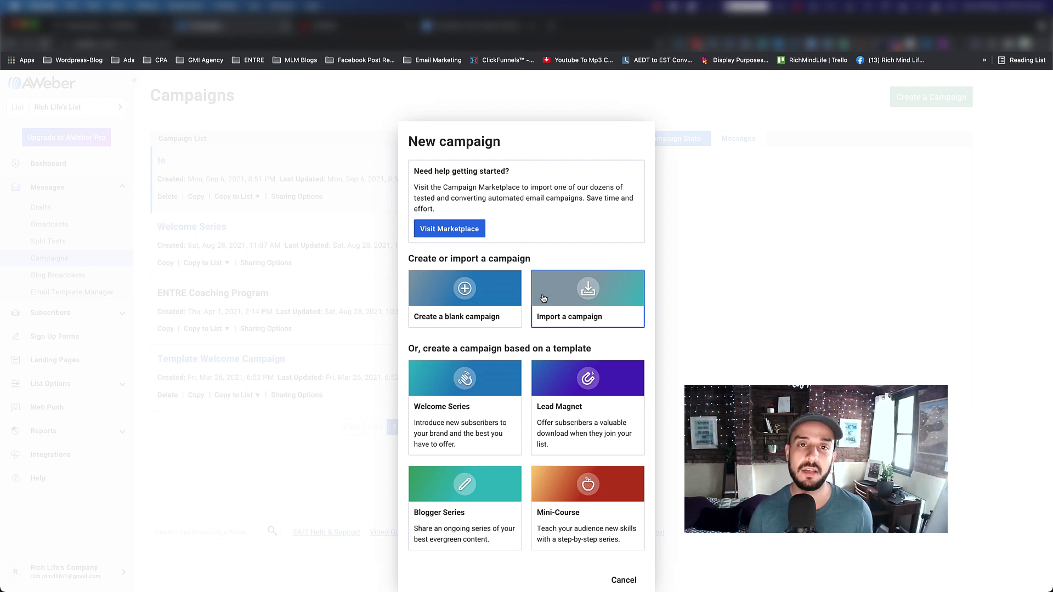
pyautogui.scroll(-1, 477, 324)
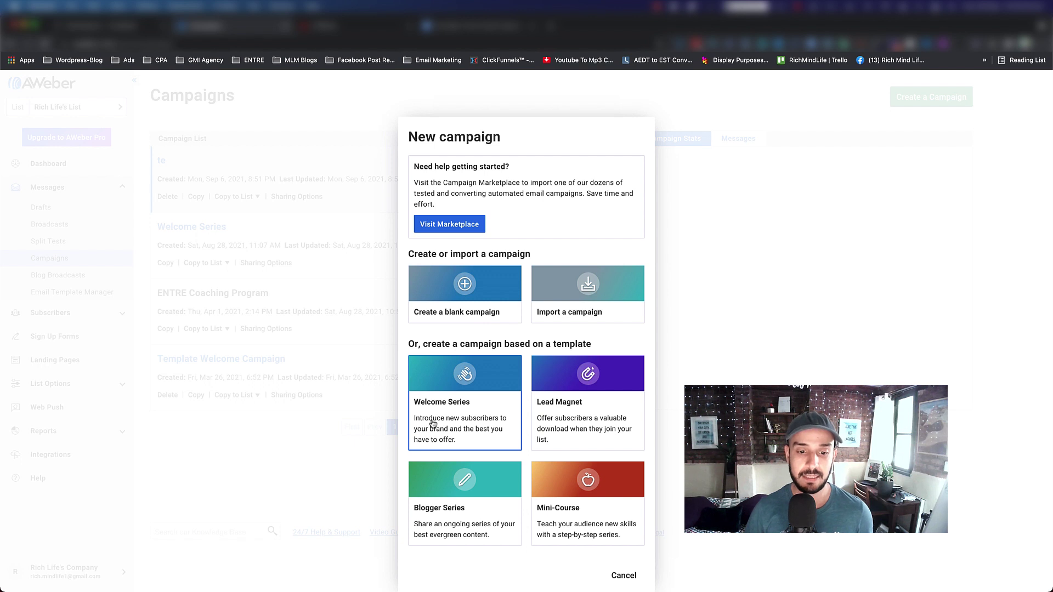
pyautogui.click(460, 403)
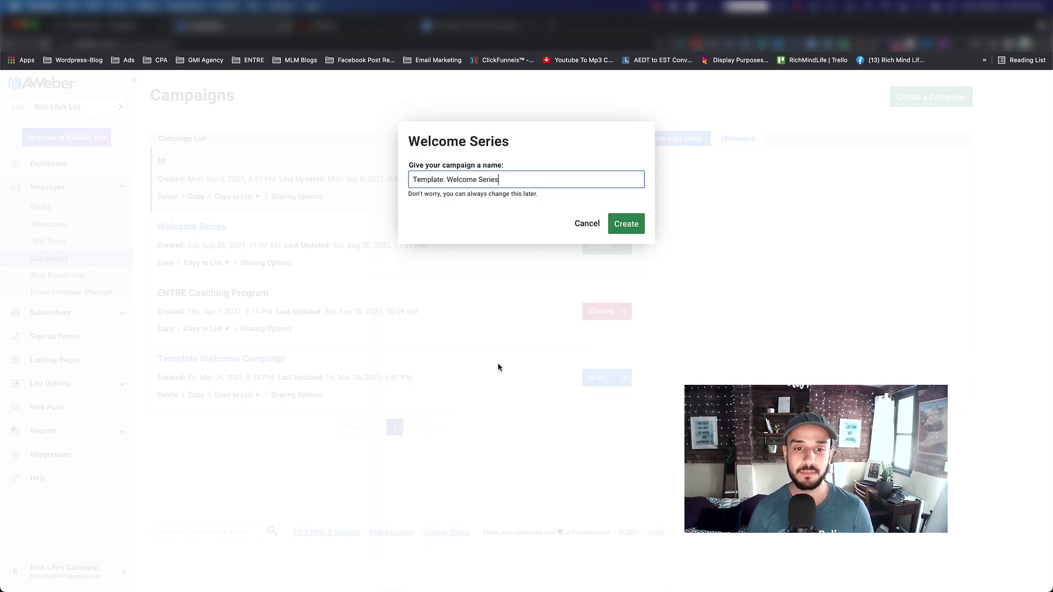
pyautogui.moveTo(503, 179); pyautogui.dragTo(411, 180)
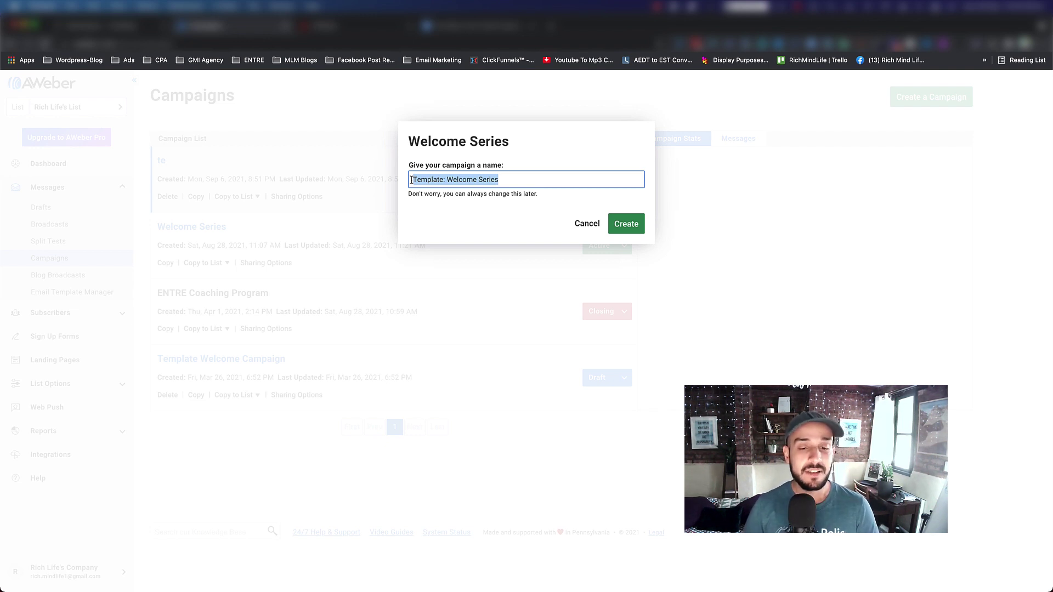
pyautogui.write('Health')
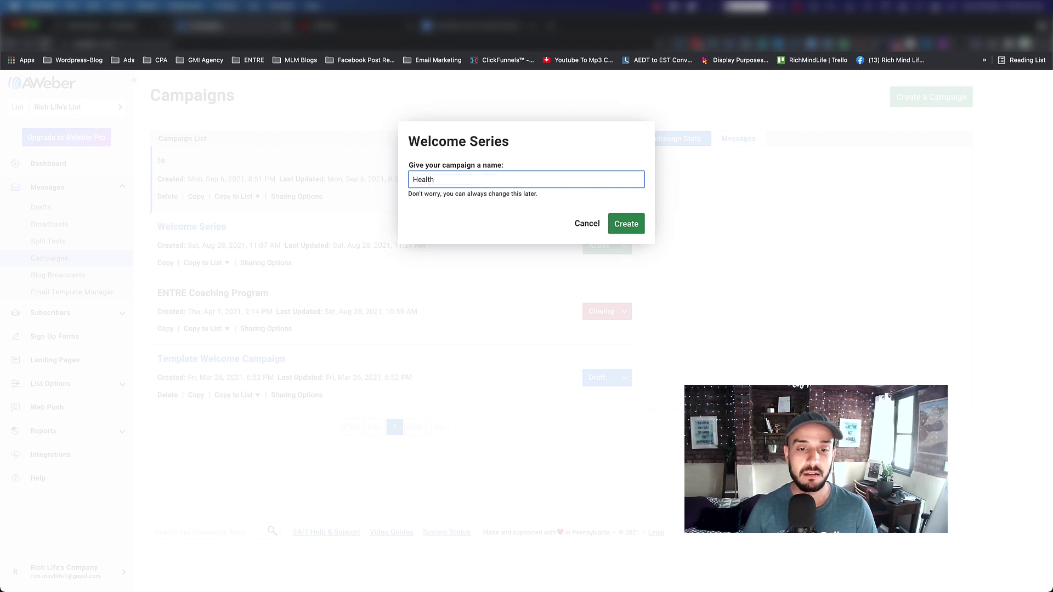
pyautogui.write(' Niche ')
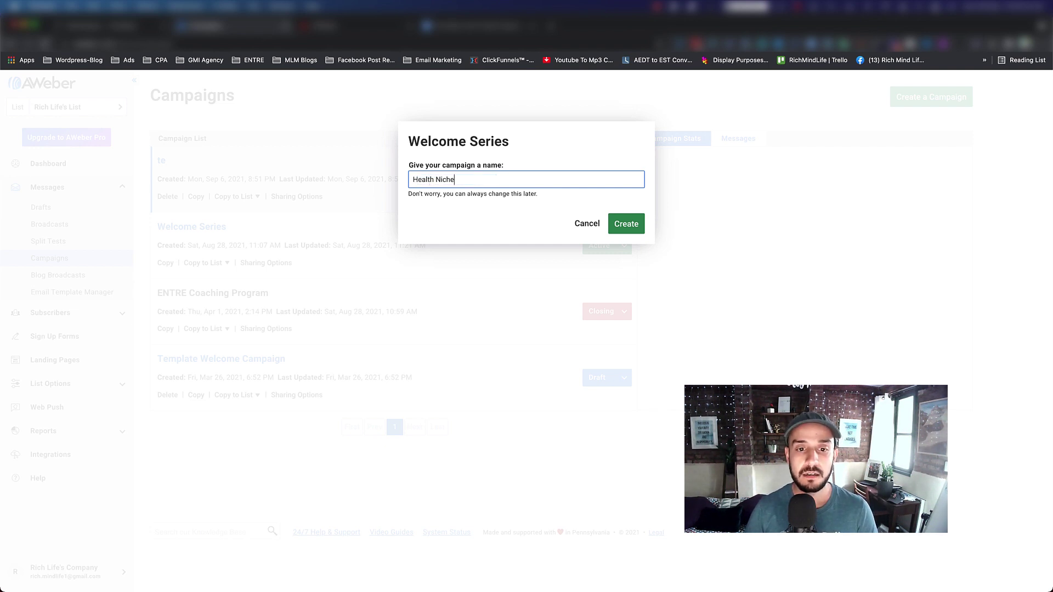
pyautogui.write('Welcome ')
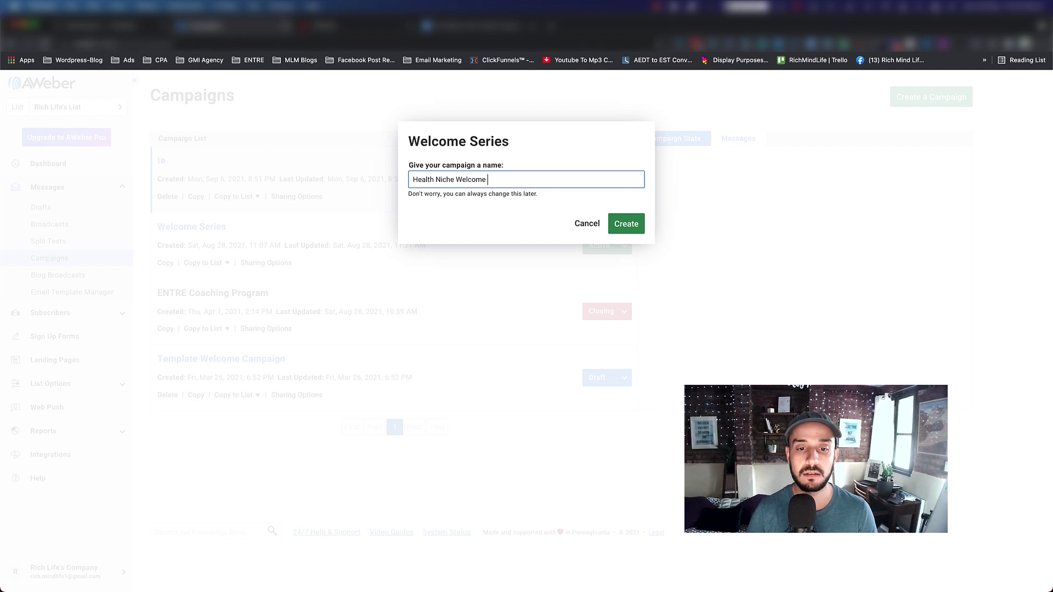
pyautogui.write('Campaig')
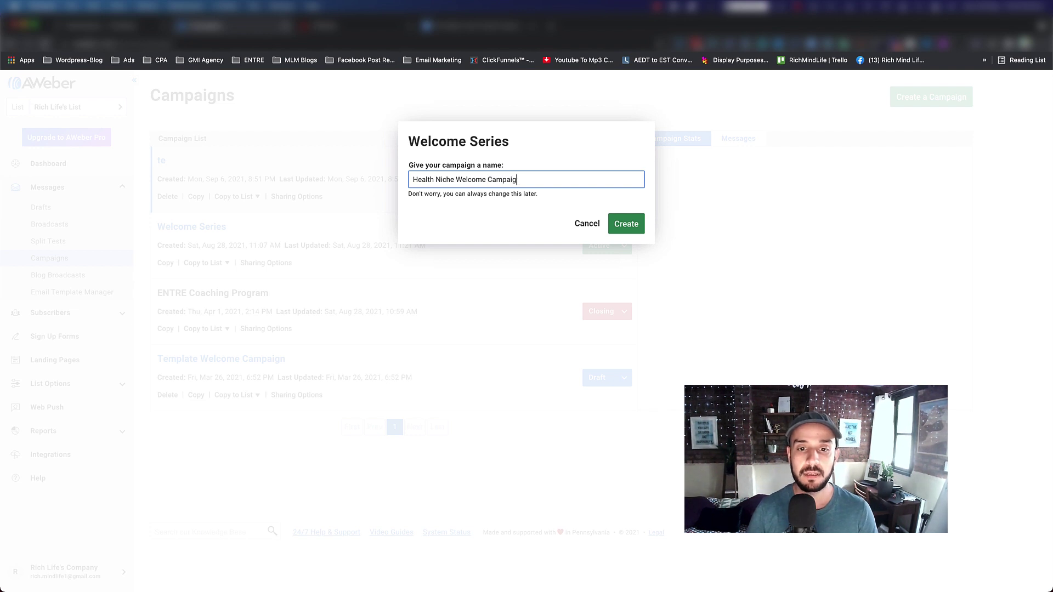
pyautogui.write('n')
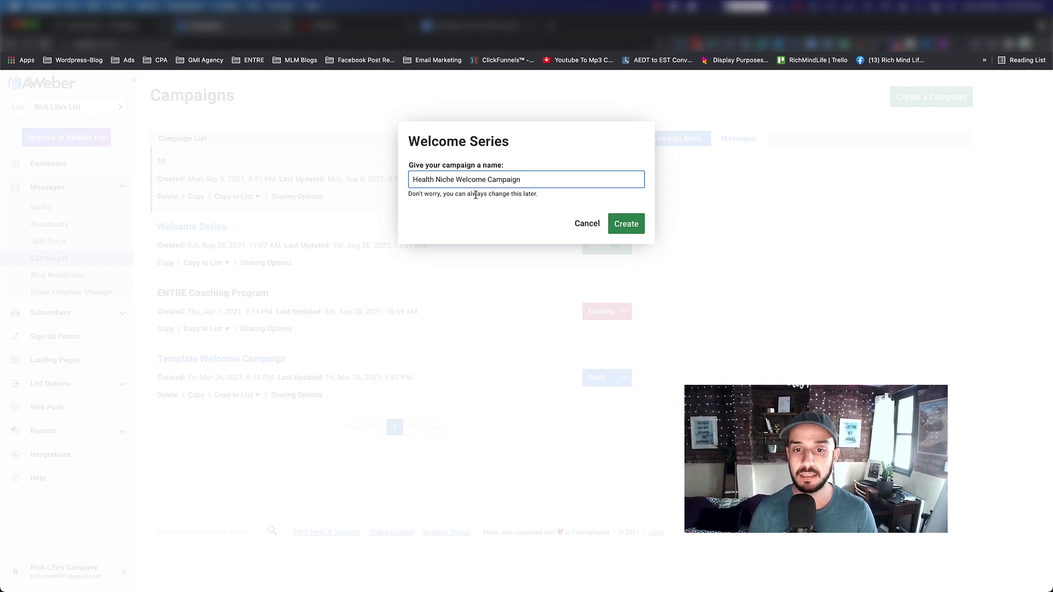
pyautogui.click(626, 224)
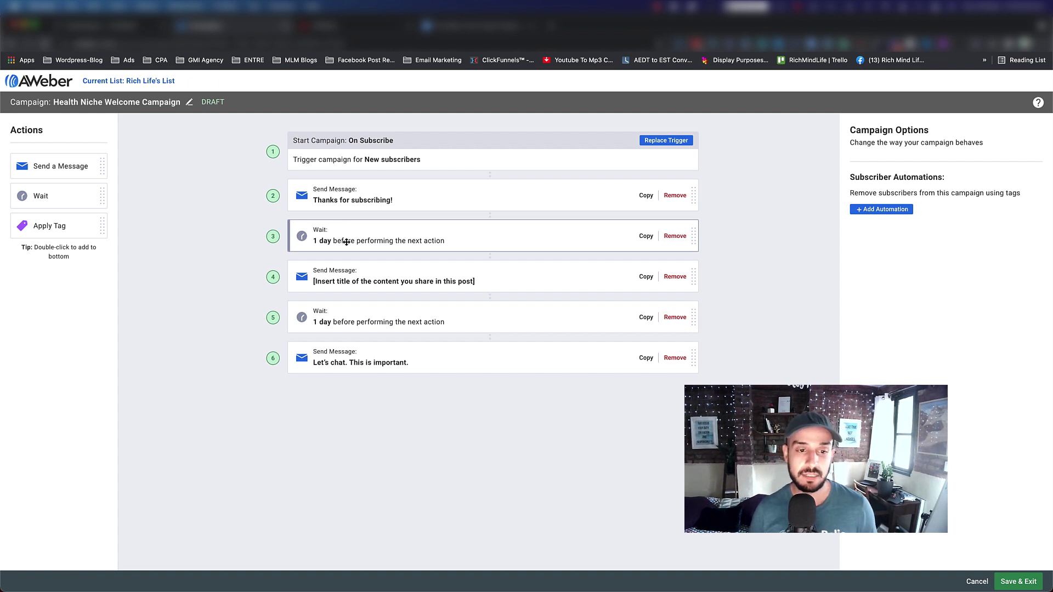
# Try out a custom send window on the first Wait action and remove it again
pyautogui.click(363, 238)
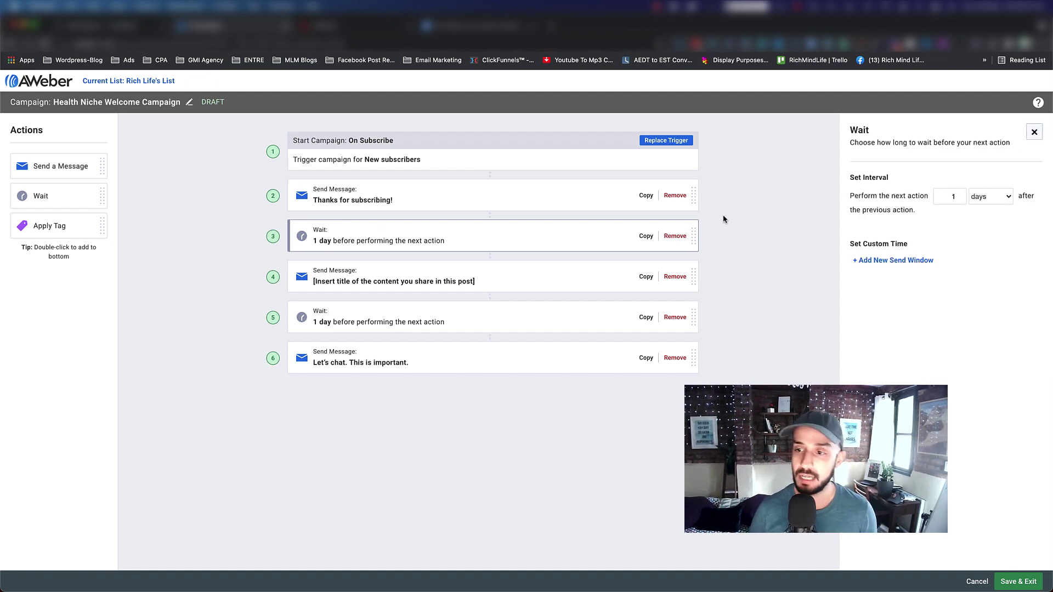
pyautogui.click(955, 201)
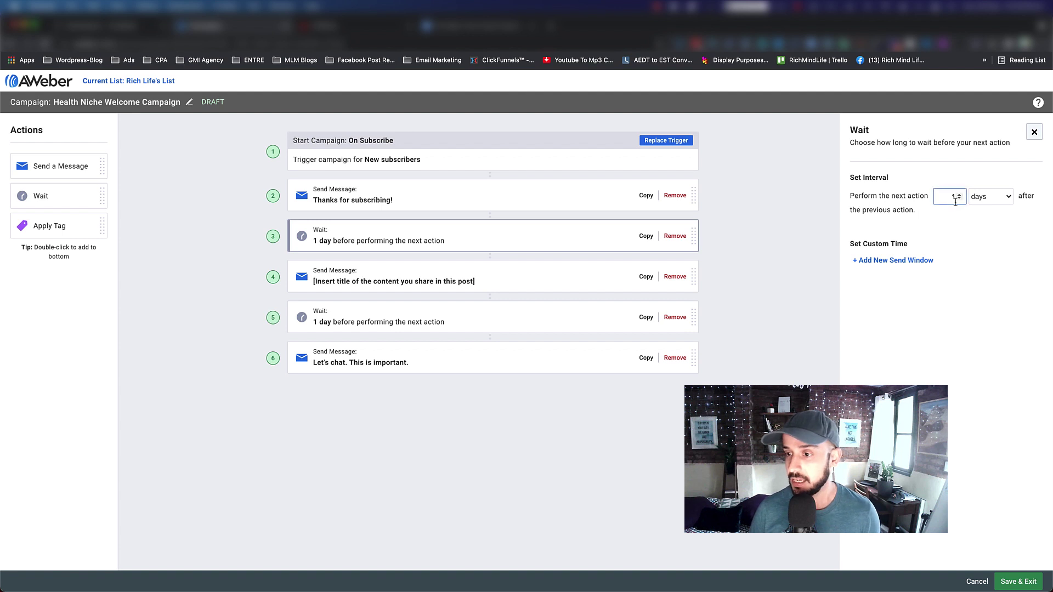
pyautogui.click(987, 196)
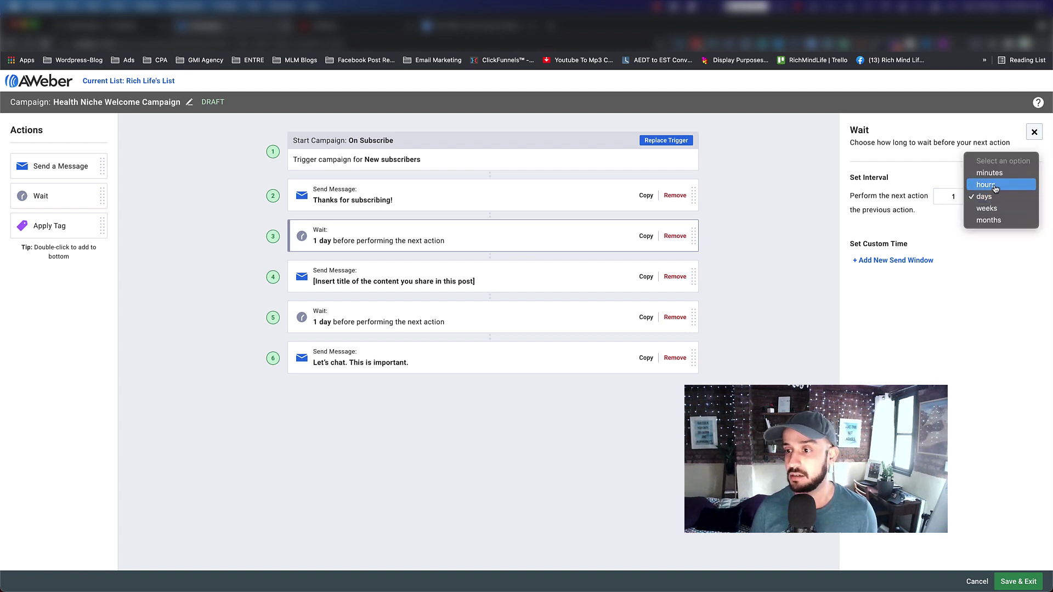
pyautogui.click(934, 222)
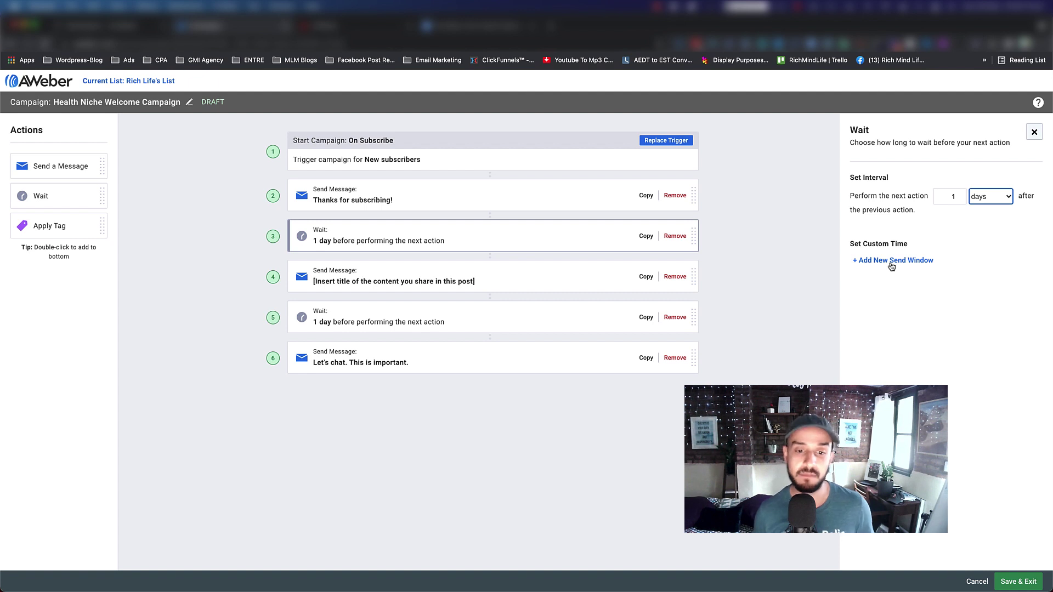
pyautogui.click(891, 264)
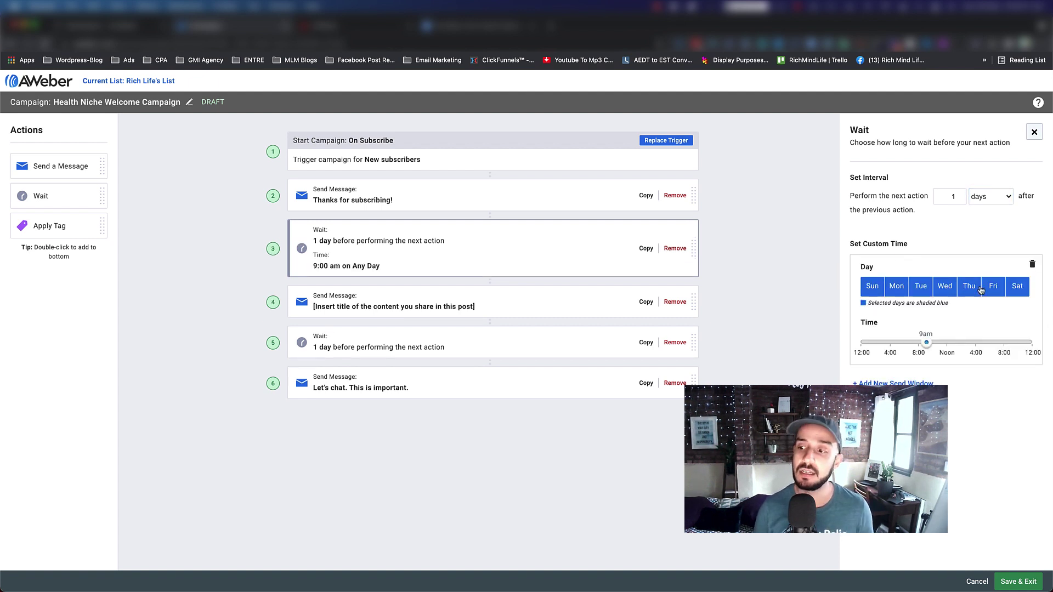
pyautogui.click(1032, 264)
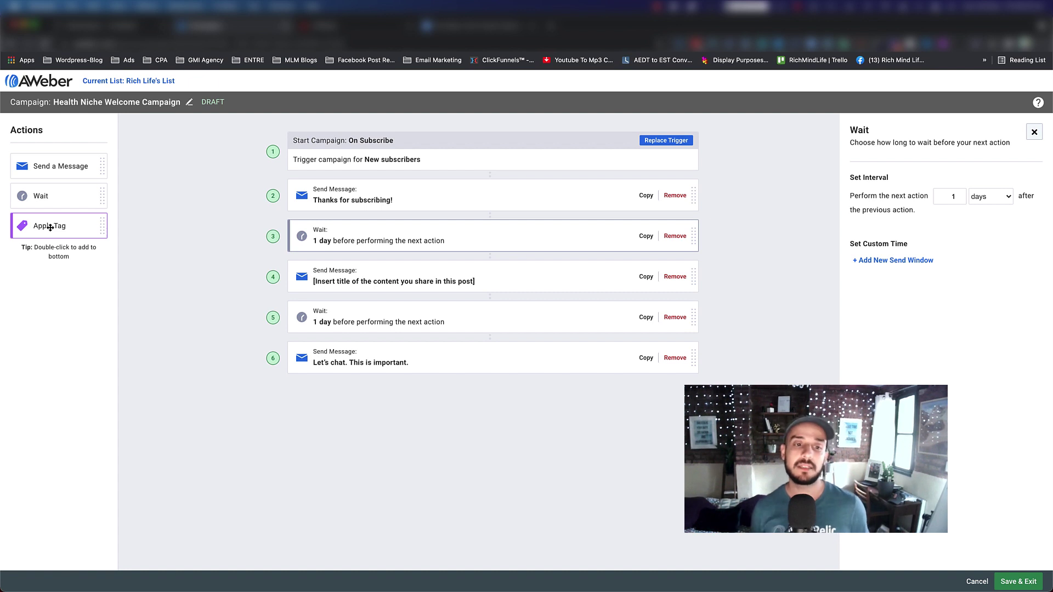
# Add Apply Tag actions after the trigger and after the last message, and have the first one add the tag "started Health Niche Welcome Campaing"
pyautogui.moveTo(50, 227); pyautogui.dragTo(354, 179)
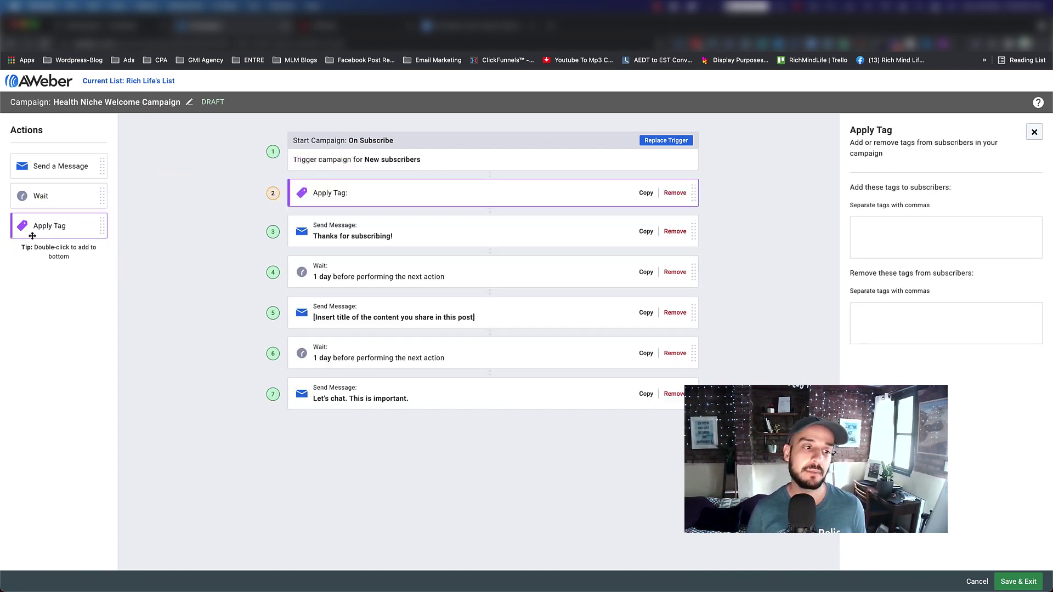
pyautogui.moveTo(34, 227); pyautogui.dragTo(364, 433)
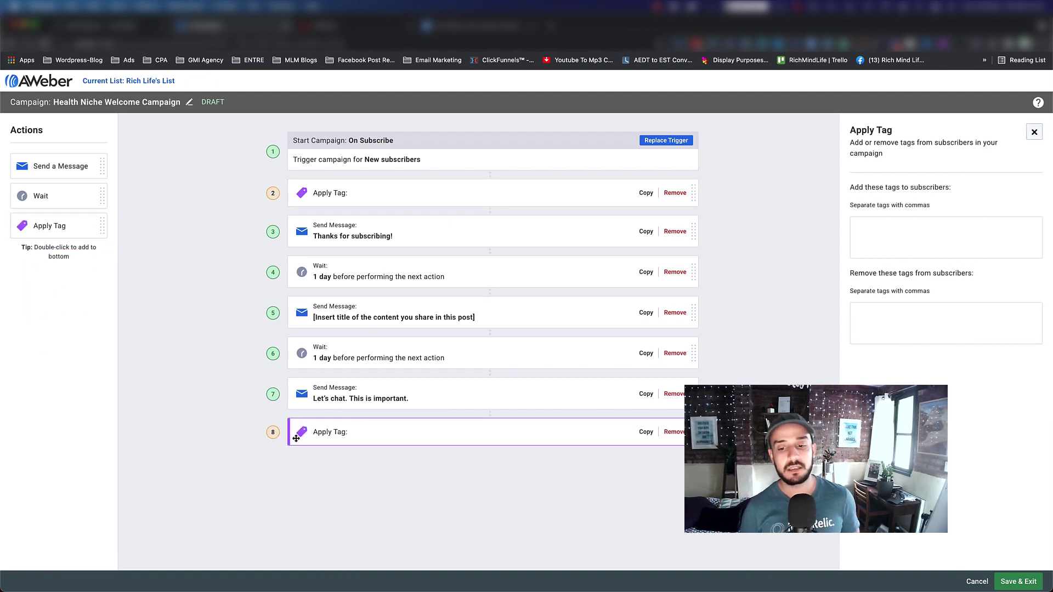
pyautogui.click(360, 192)
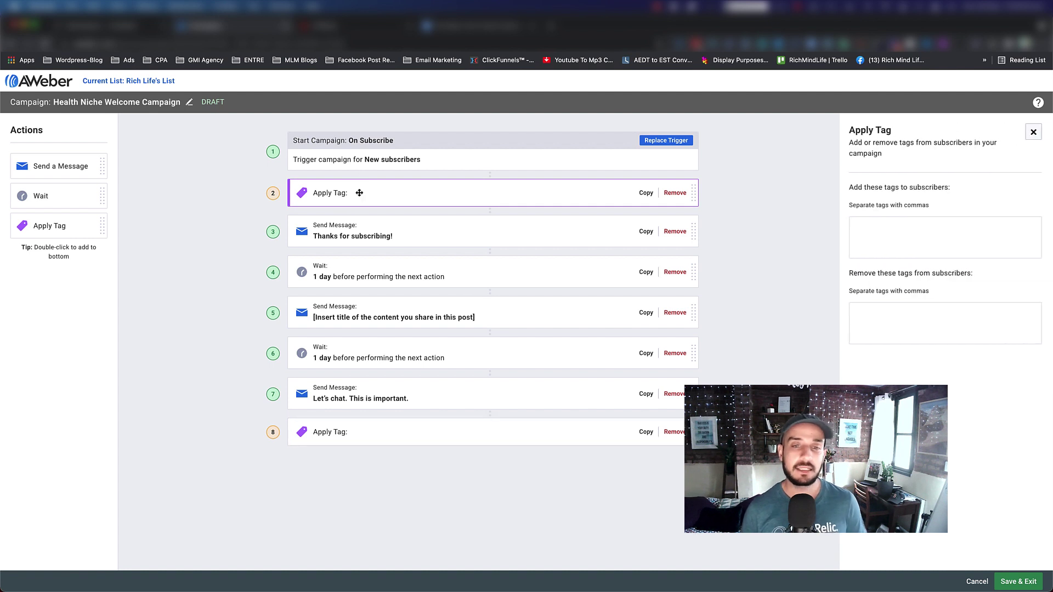
pyautogui.click(901, 230)
pyautogui.write('start')
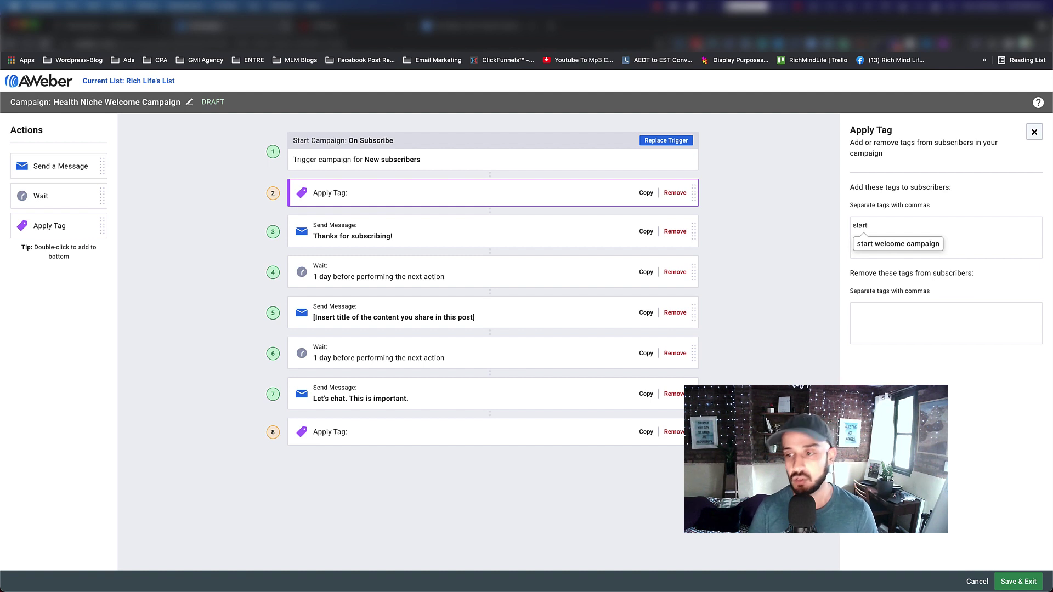
pyautogui.write('ed')
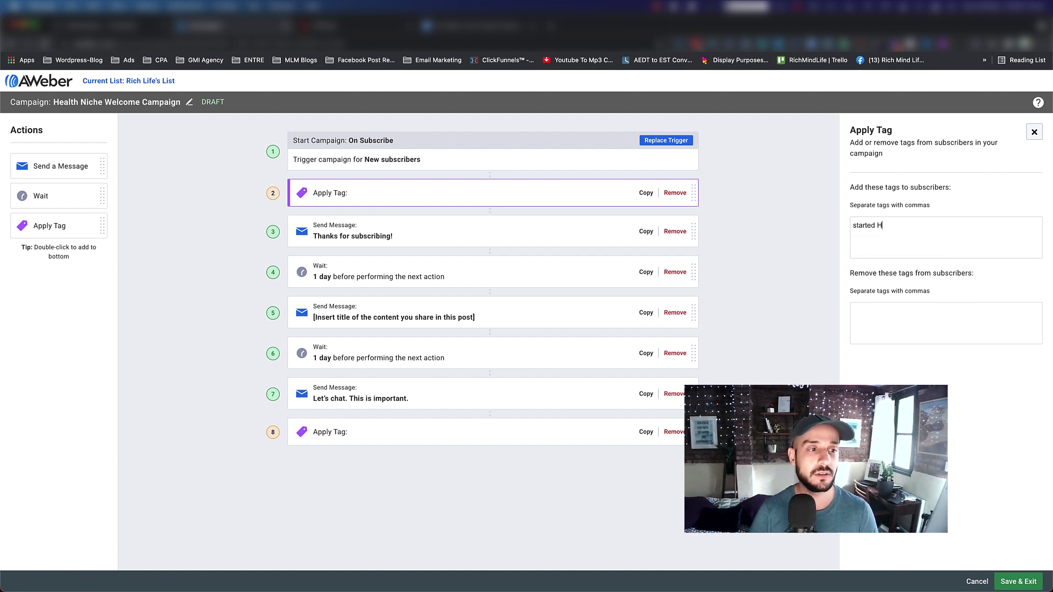
pyautogui.write(' Health Niche')
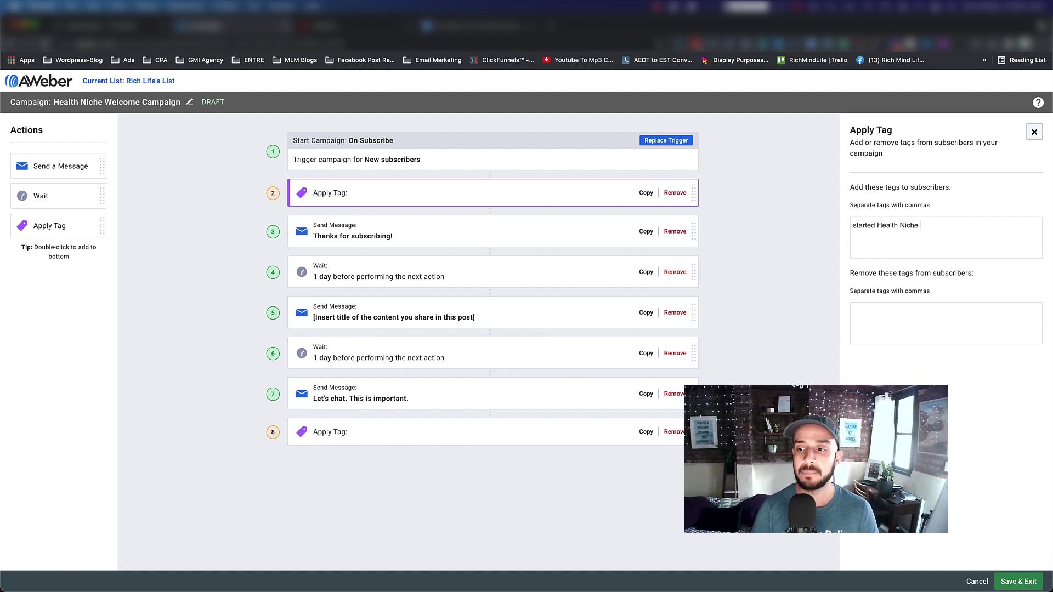
pyautogui.write(' Welc')
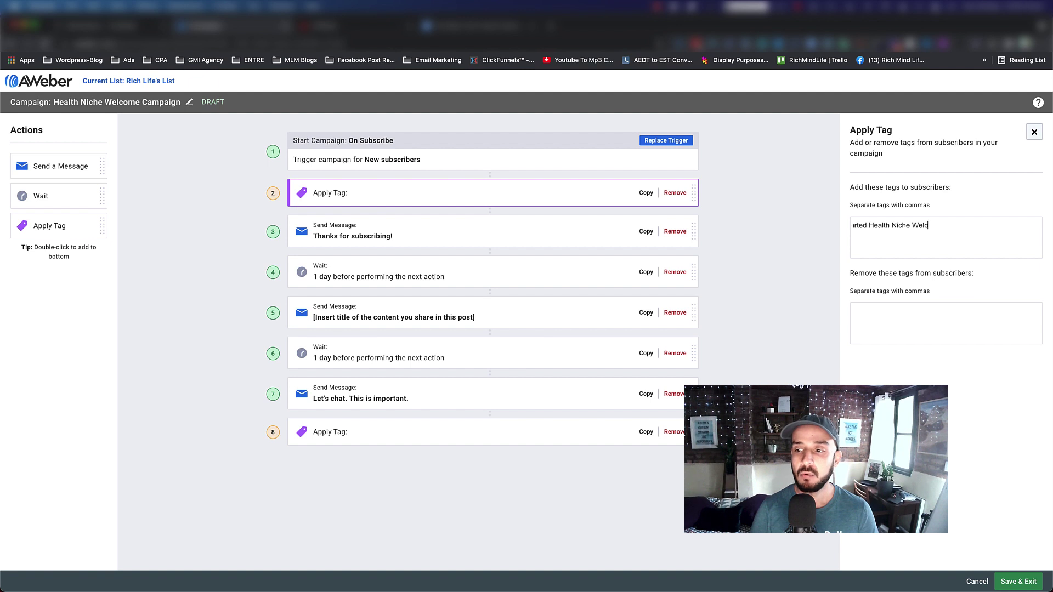
pyautogui.write('ome Campaing')
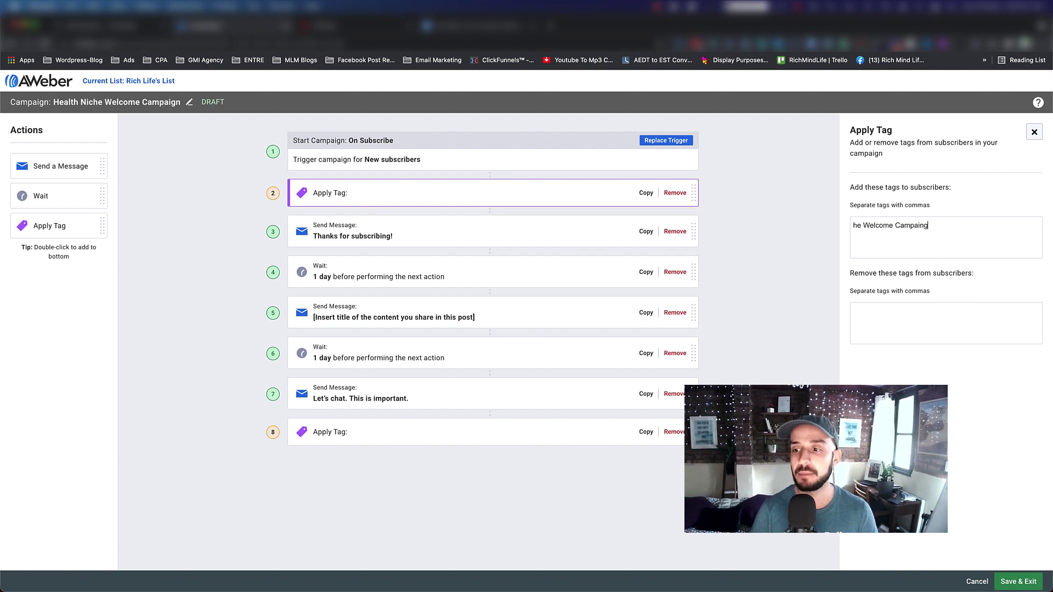
pyautogui.press('Return')
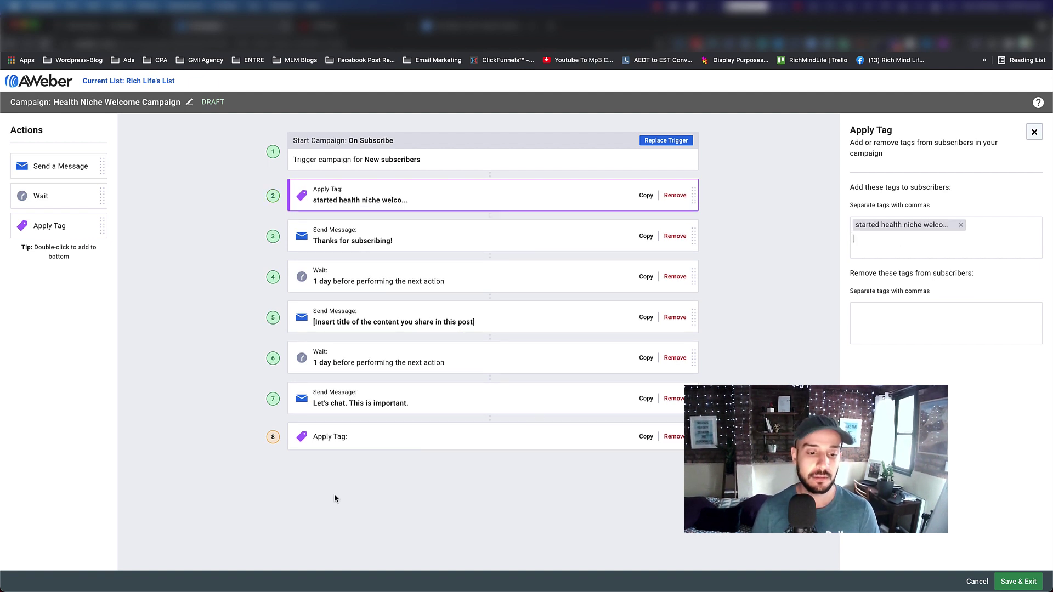
# Set the final Apply Tag action to add the tag "Finish Health Welcome Campaign" to subscribers
pyautogui.click(373, 439)
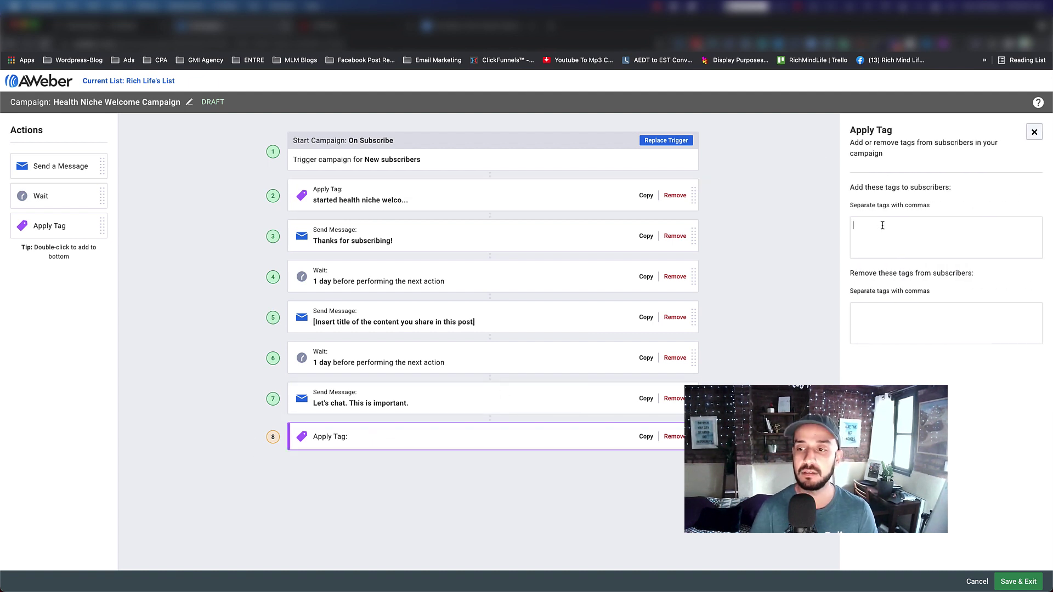
pyautogui.write('Finish')
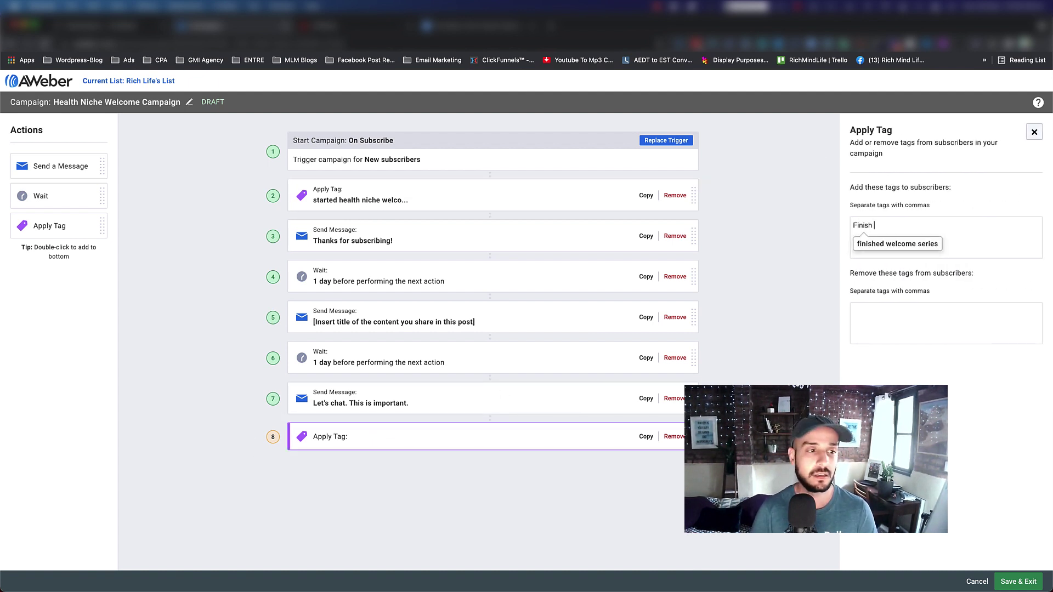
pyautogui.write(' Health We')
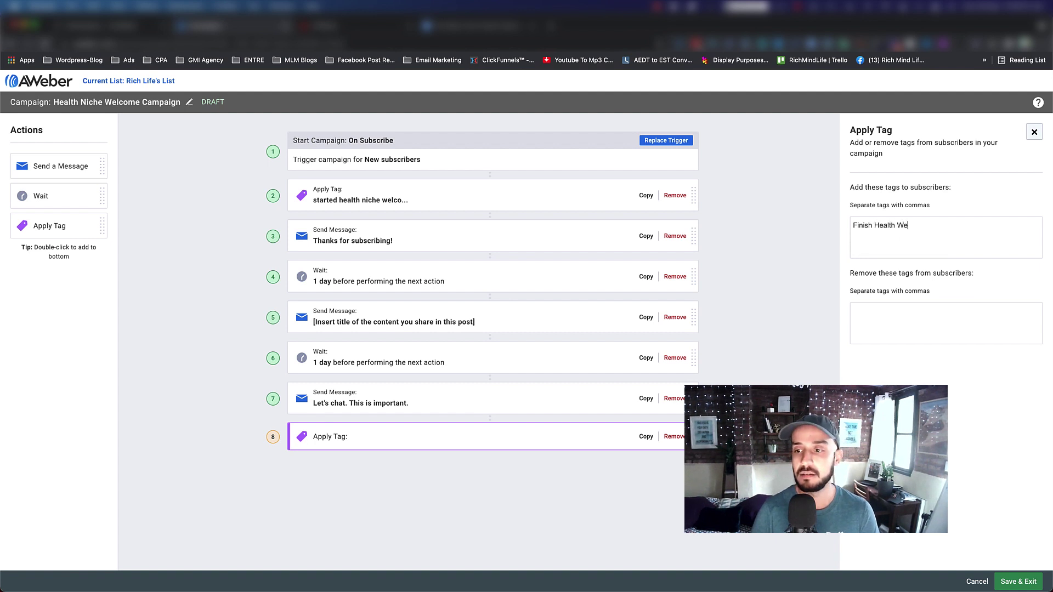
pyautogui.write('lcome Campaign')
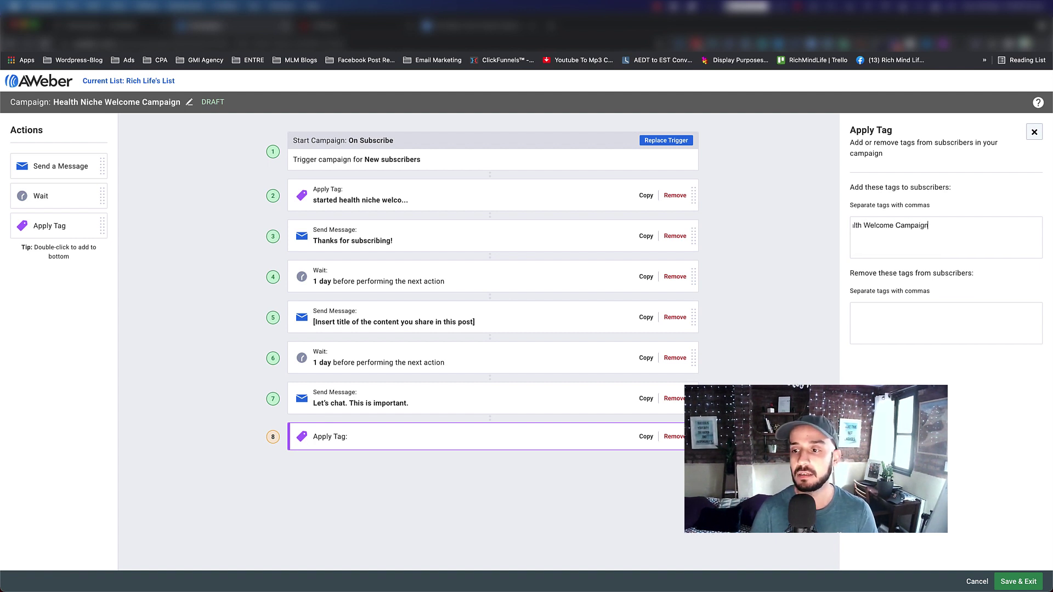
pyautogui.press('Return')
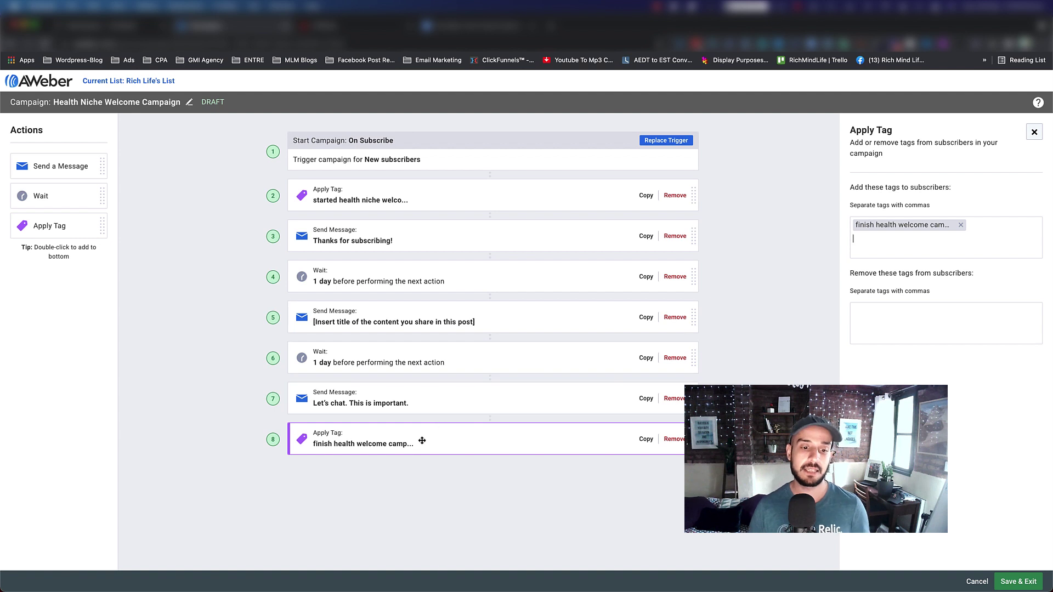
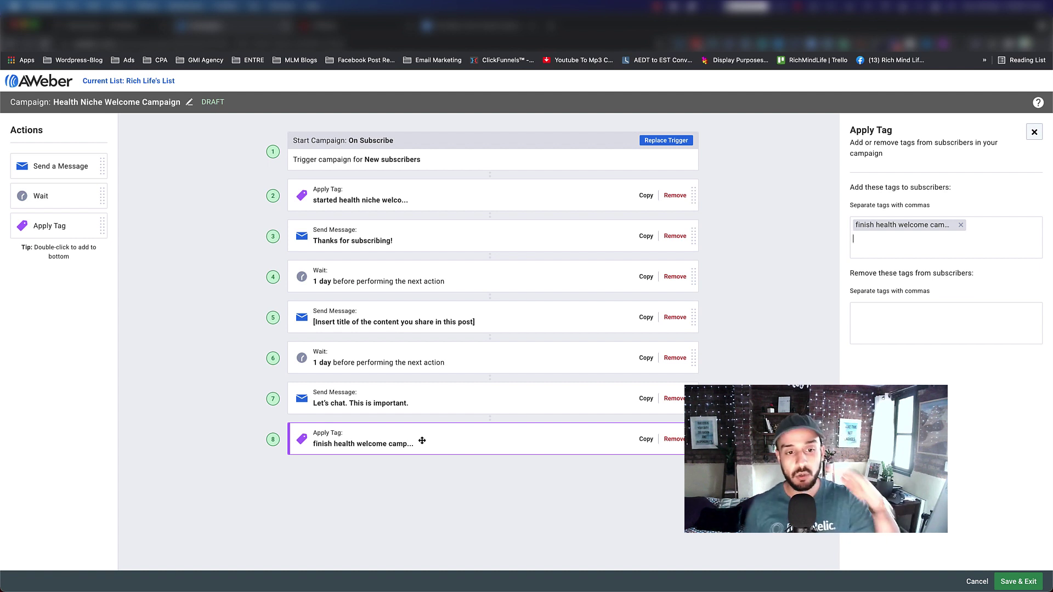
pyautogui.click(395, 241)
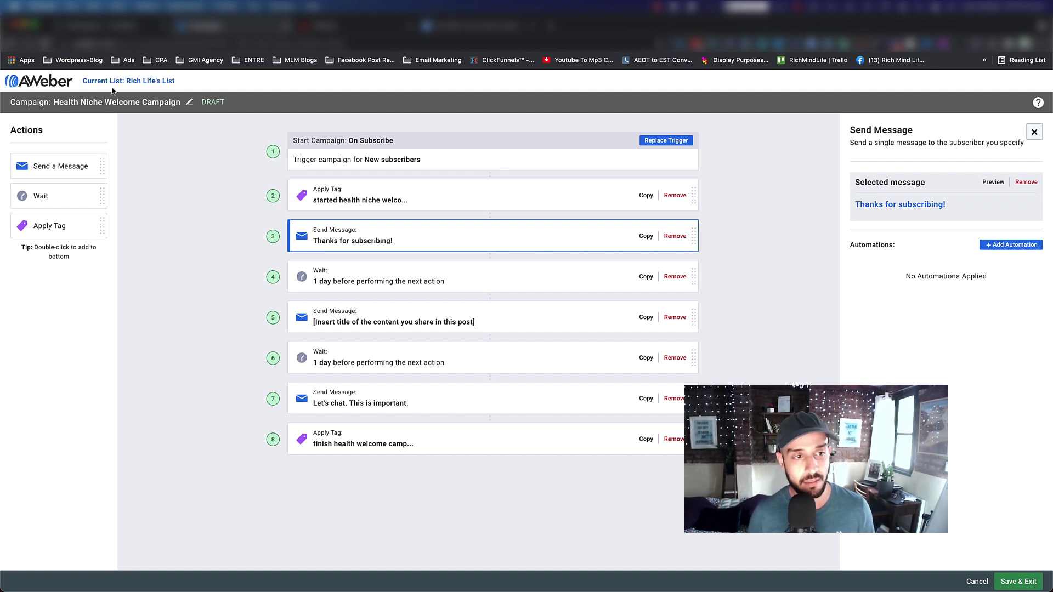
pyautogui.moveTo(126, 81); pyautogui.dragTo(175, 81)
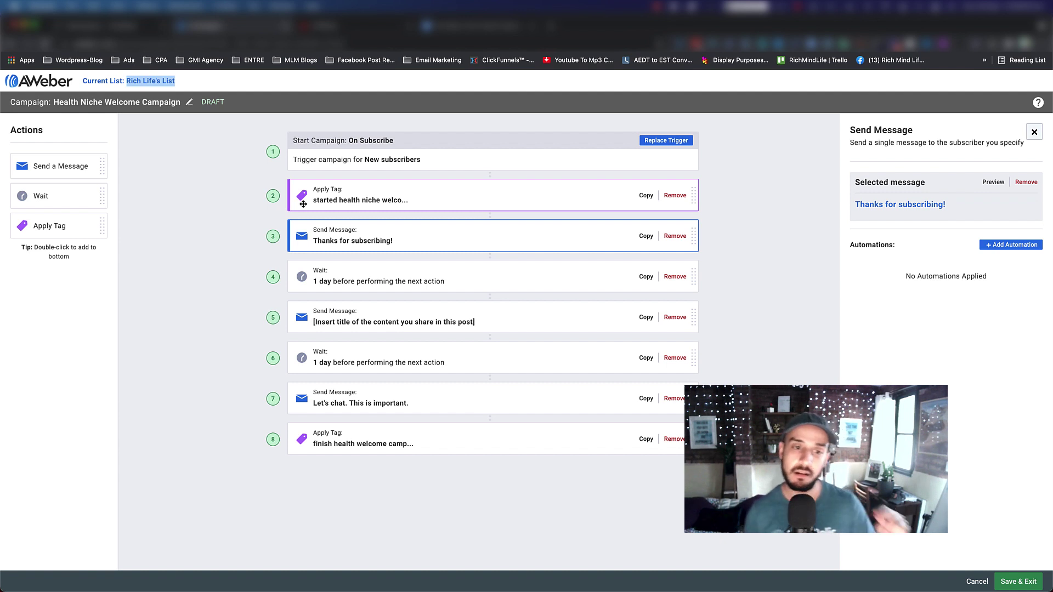
# Replace the campaign trigger with Tag Applied and have it start on the tag "microsoft Bing Ads"
pyautogui.click(654, 141)
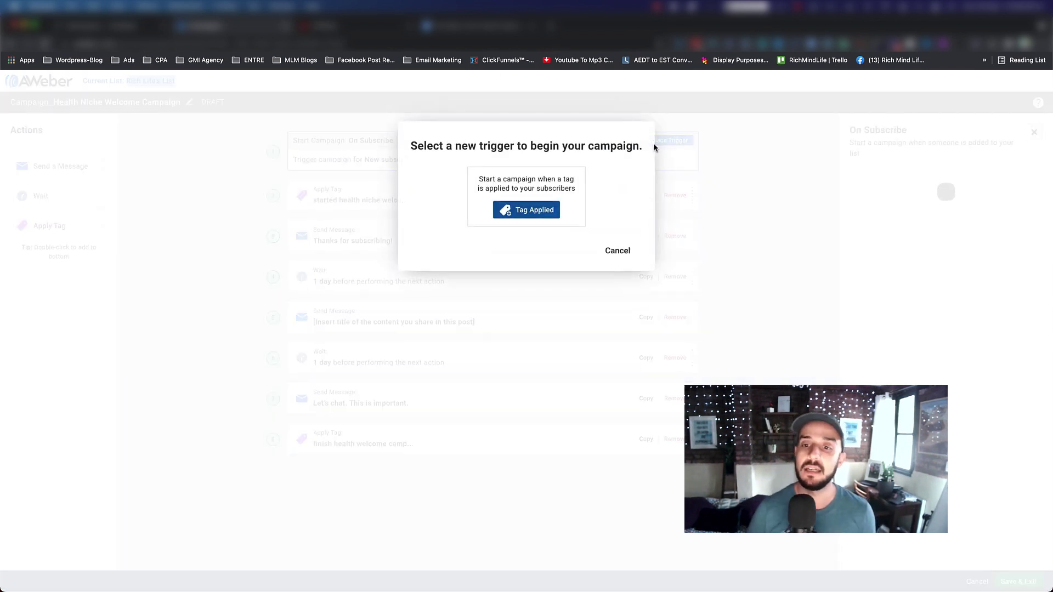
pyautogui.click(523, 215)
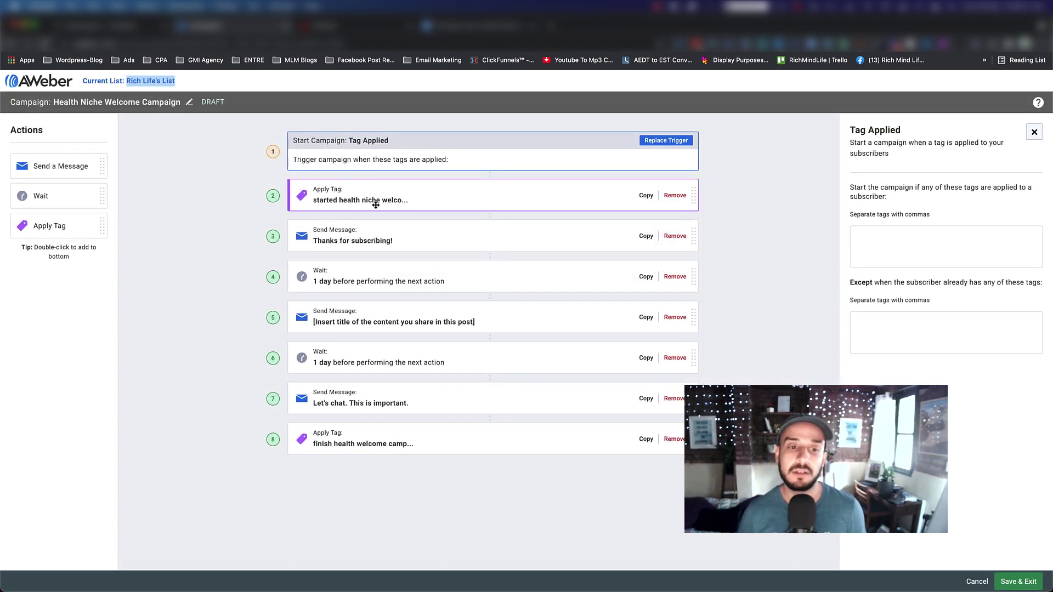
pyautogui.click(893, 229)
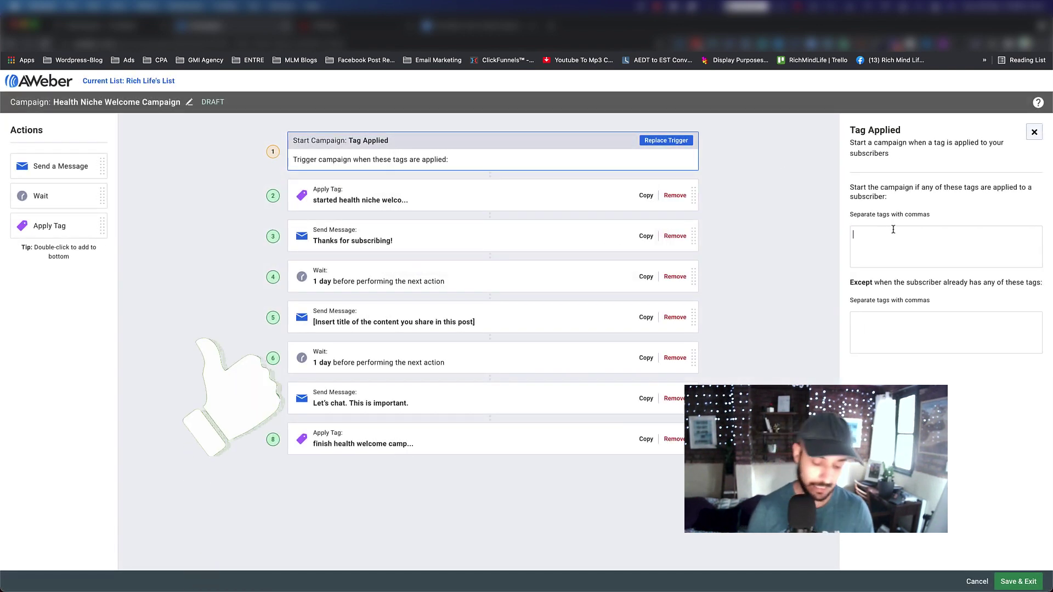
pyautogui.write('microso')
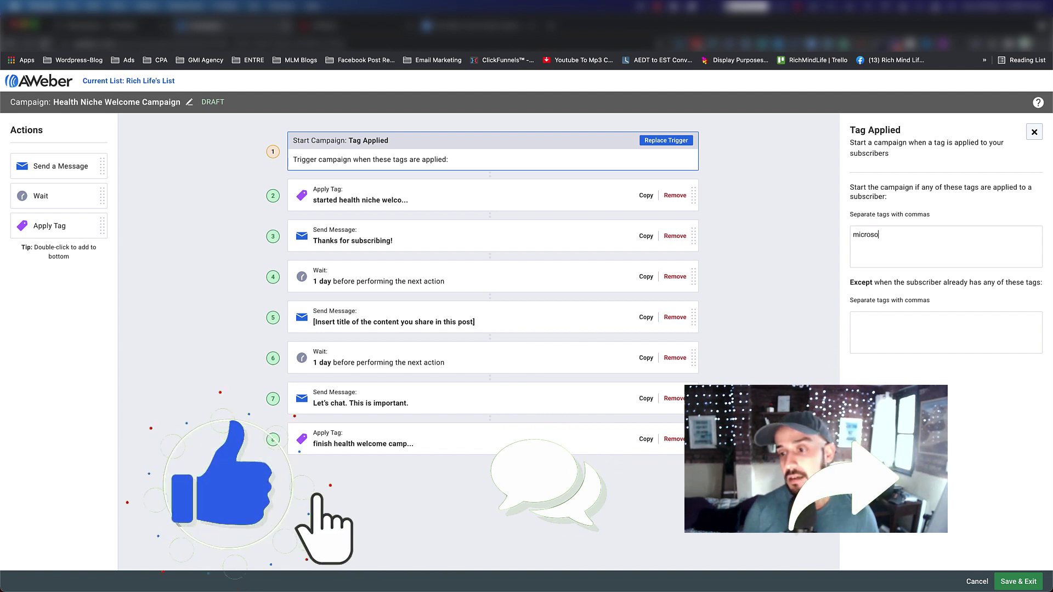
pyautogui.write('ft Bing Ads')
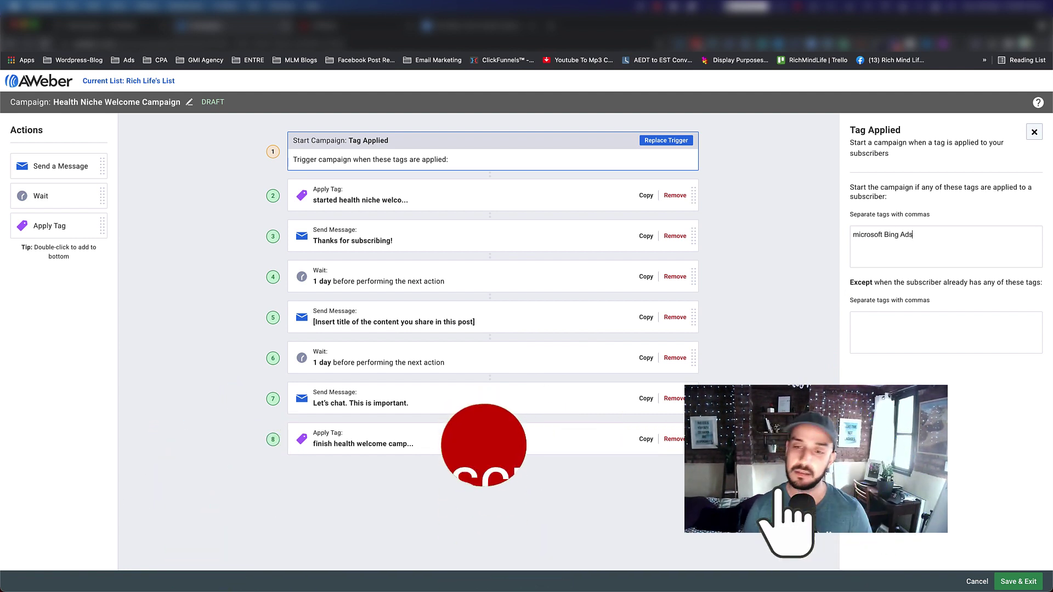
pyautogui.press('Return')
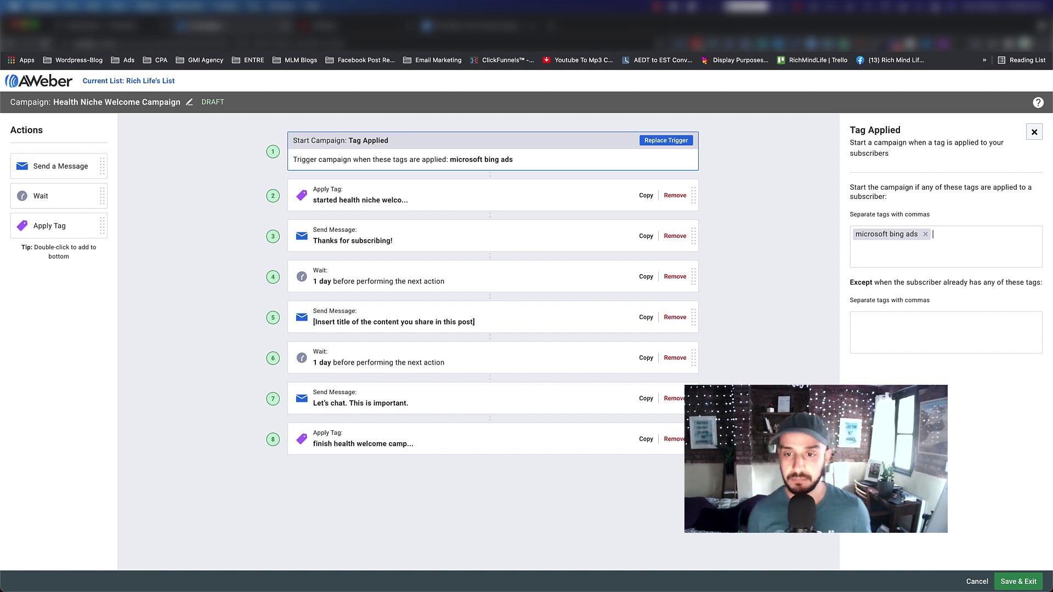
# Remove the tag from the campaign trigger and switch the trigger back to On Subscribe
pyautogui.click(925, 234)
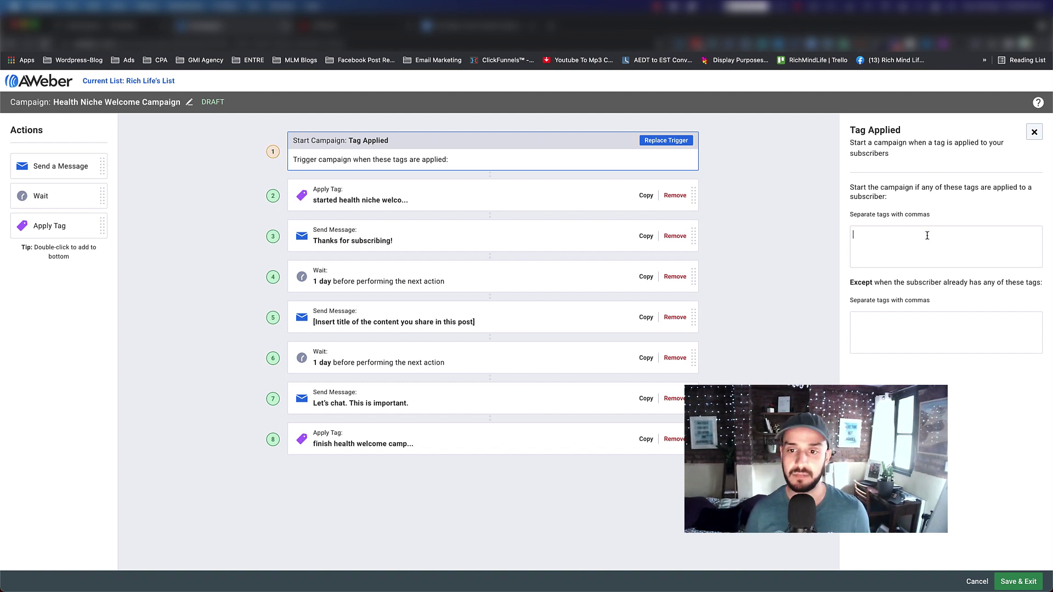
pyautogui.click(686, 143)
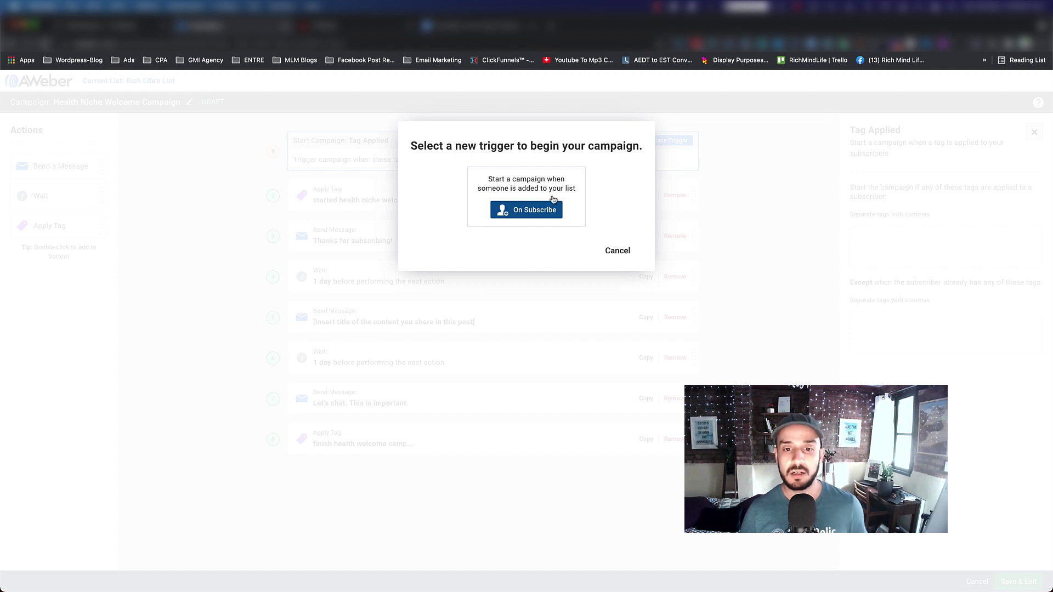
pyautogui.click(534, 211)
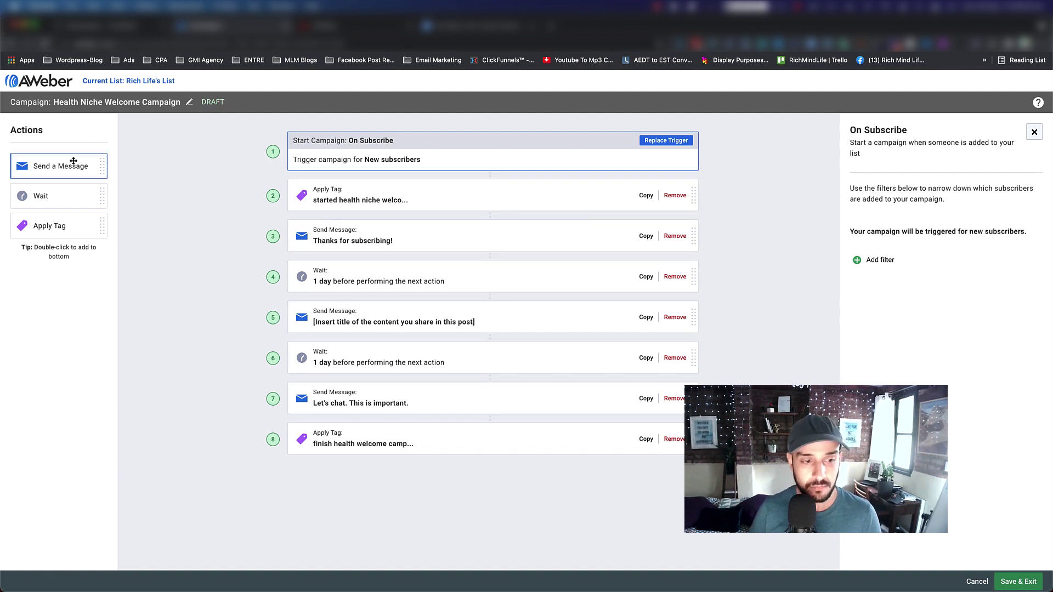
# Add a Send a Message action directly after the trigger and create its message in the Drag & Drop Email Builder
pyautogui.moveTo(54, 165); pyautogui.dragTo(341, 248)
pyautogui.moveTo(334, 208)
pyautogui.mouseDown()
pyautogui.moveTo(344, 233)
pyautogui.moveTo(348, 174)
pyautogui.moveTo(340, 199)
pyautogui.mouseUp()
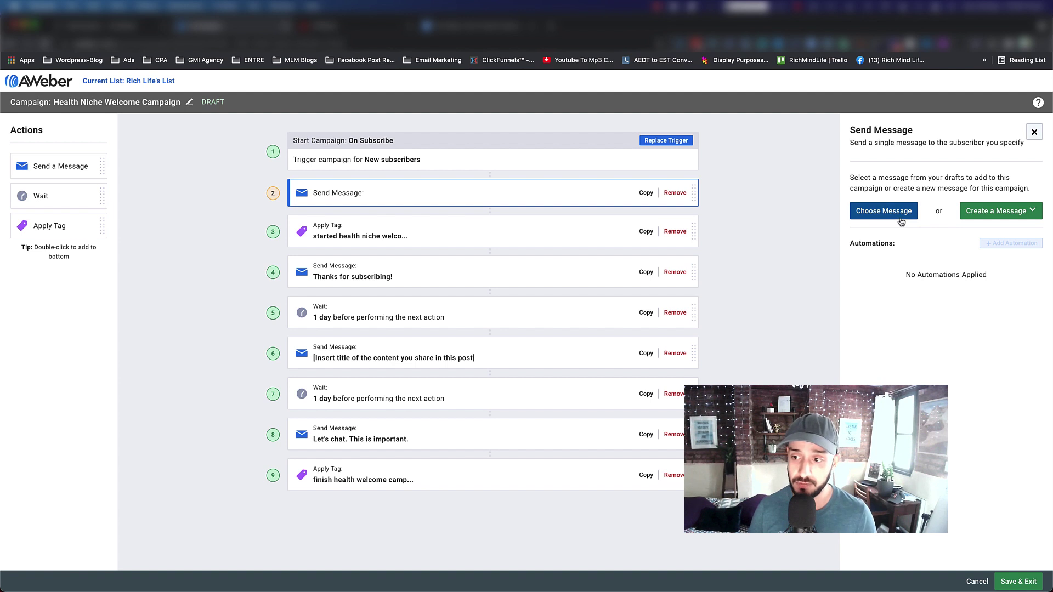
pyautogui.click(994, 210)
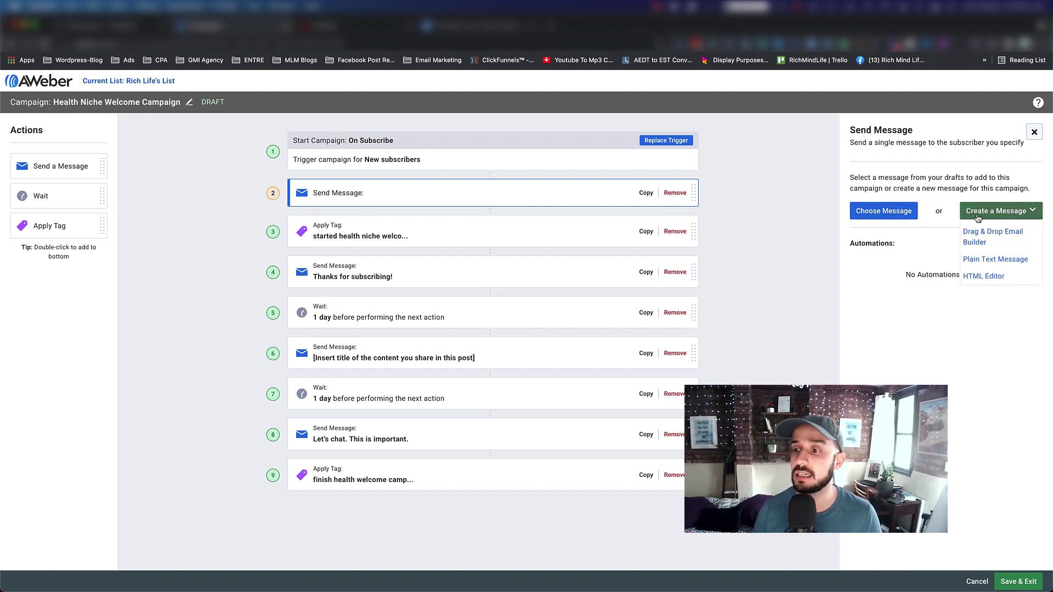
pyautogui.click(983, 232)
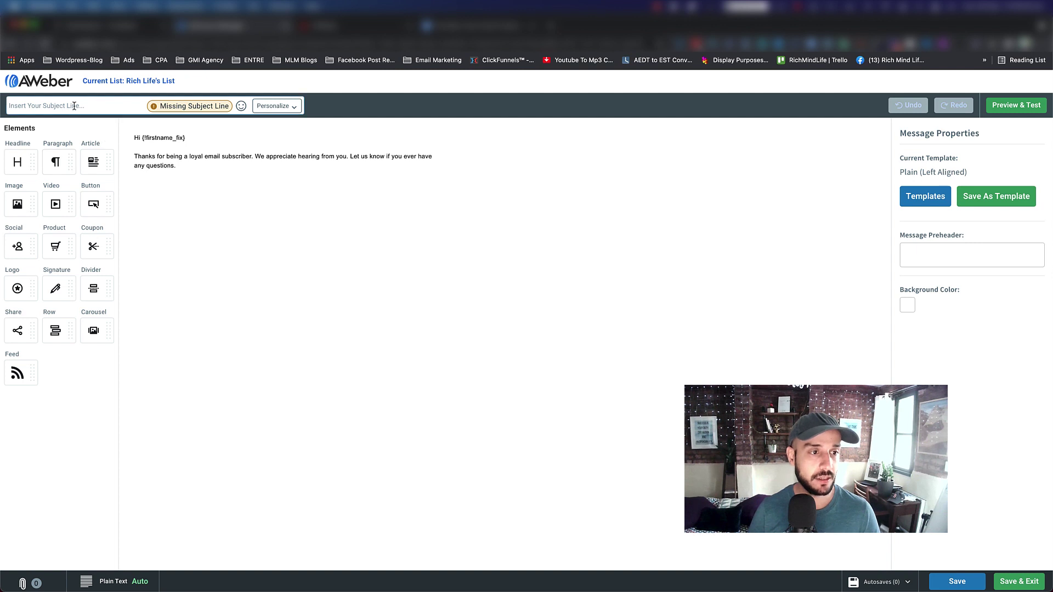
# Set the message's subject line to "Hey whats up?" and go to the body paragraph
pyautogui.write('Hey ')
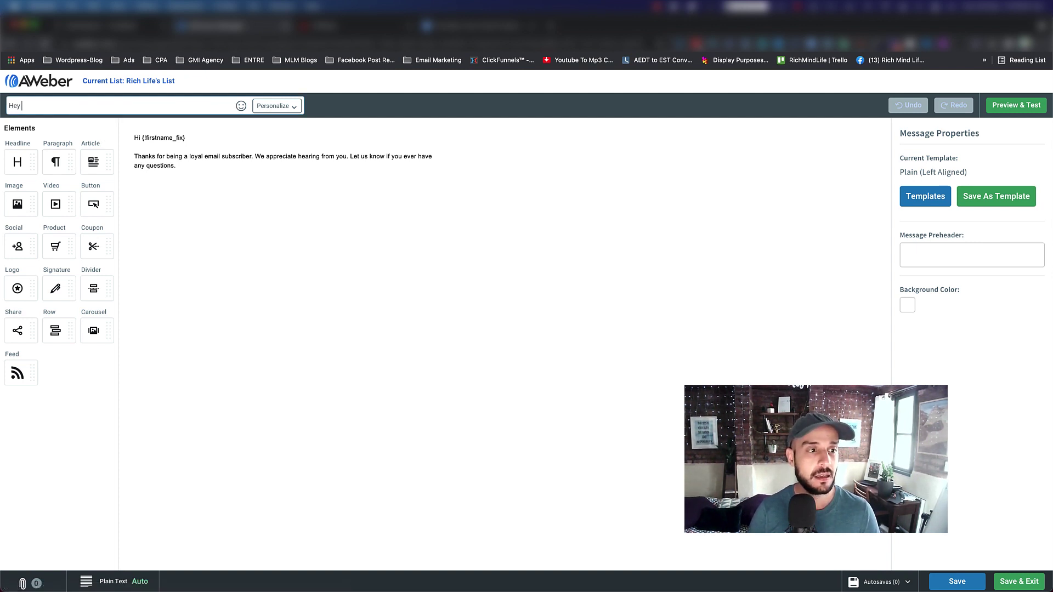
pyautogui.write('waats up?')
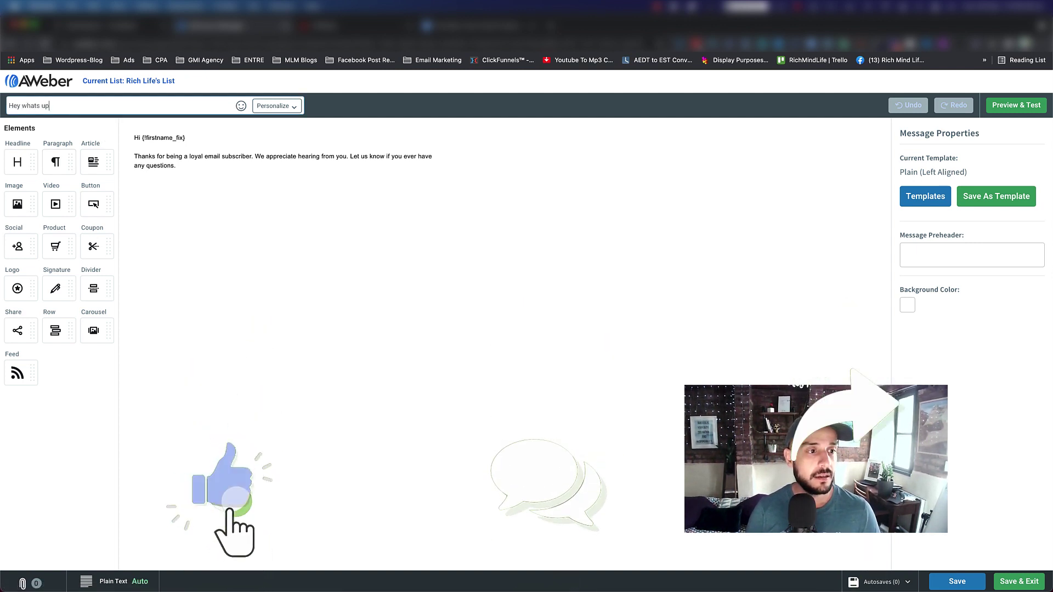
pyautogui.click(350, 164)
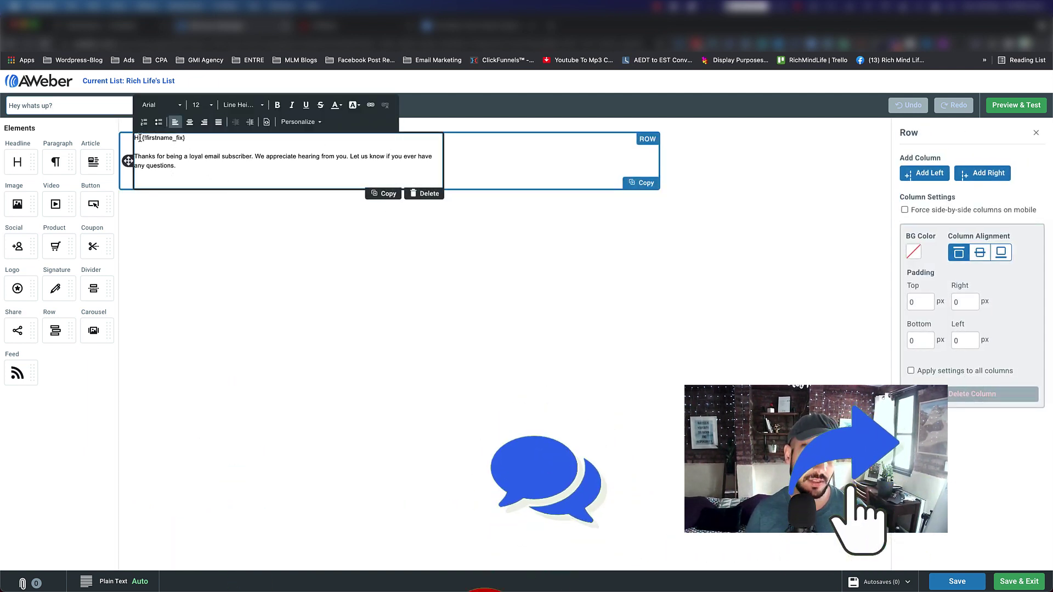
# Examine the first-name personalization tag in the greeting of the message body
pyautogui.moveTo(141, 138); pyautogui.dragTo(187, 138)
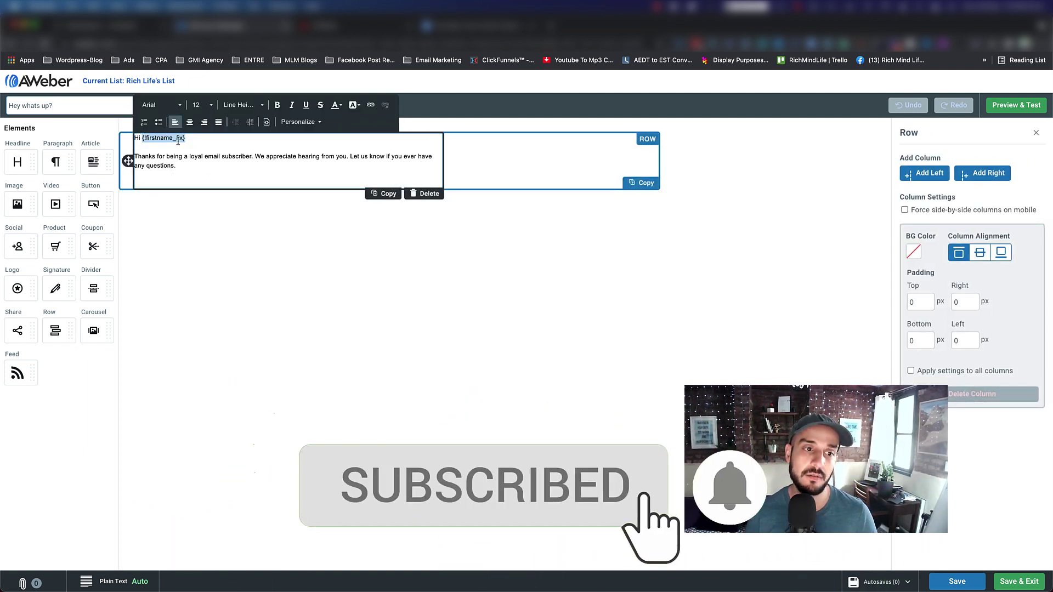
pyautogui.click(145, 138)
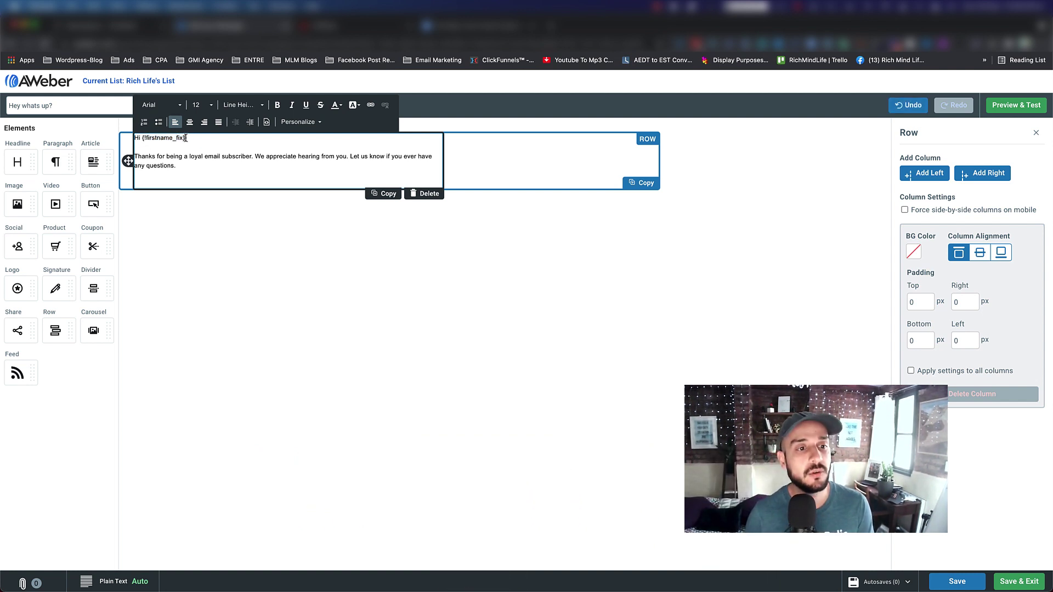
pyautogui.moveTo(187, 138); pyautogui.dragTo(142, 142)
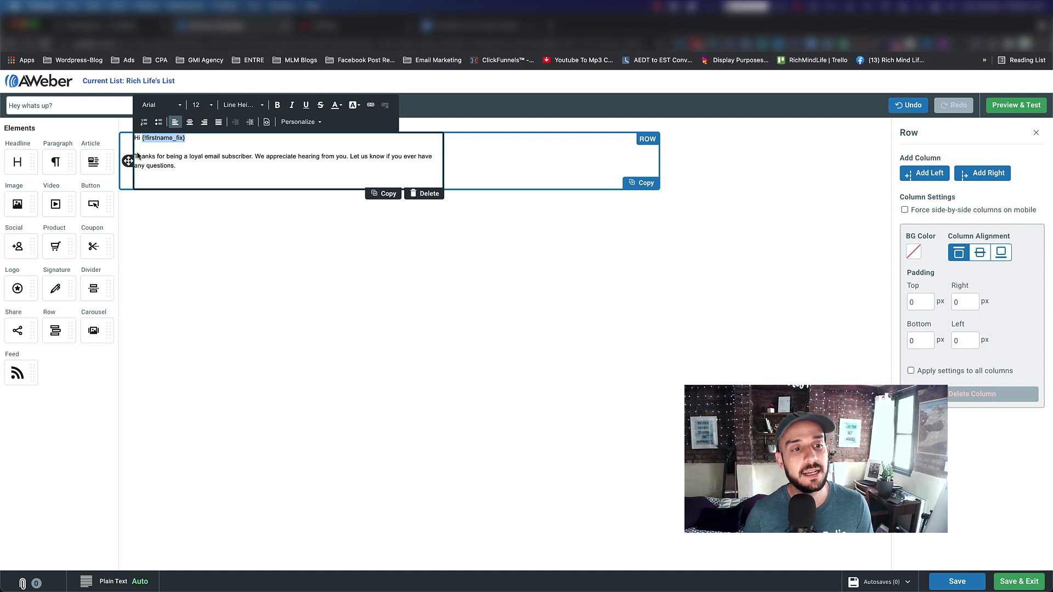
pyautogui.click(169, 137)
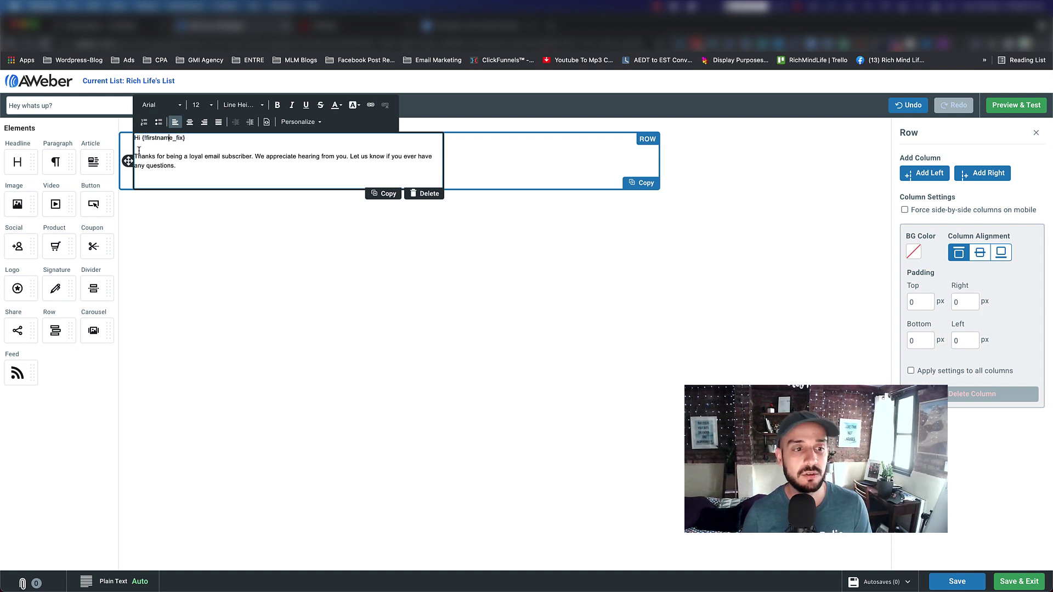
pyautogui.moveTo(143, 141); pyautogui.dragTo(175, 138)
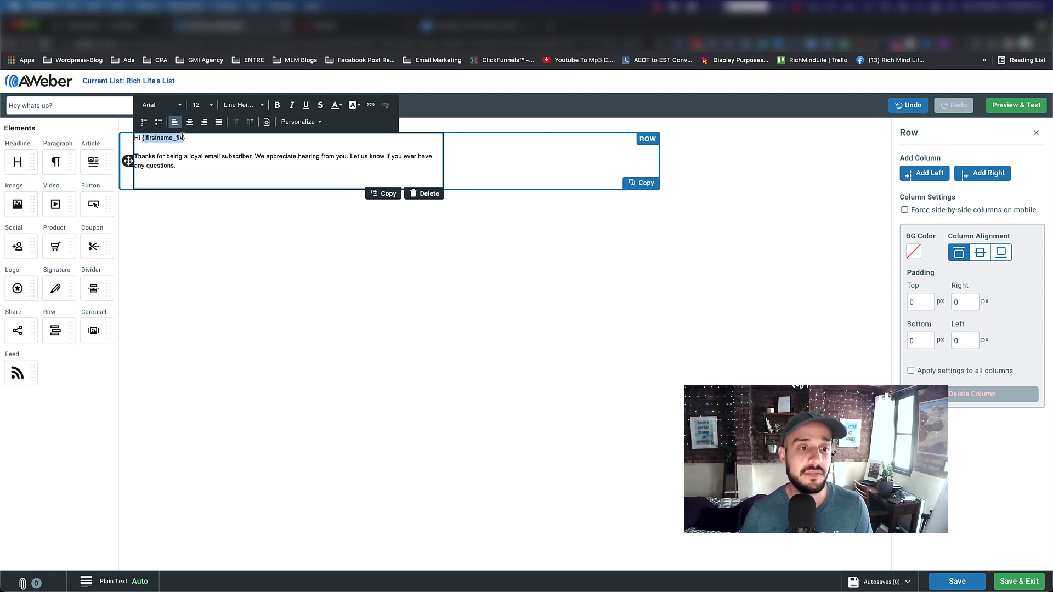
pyautogui.click(175, 153)
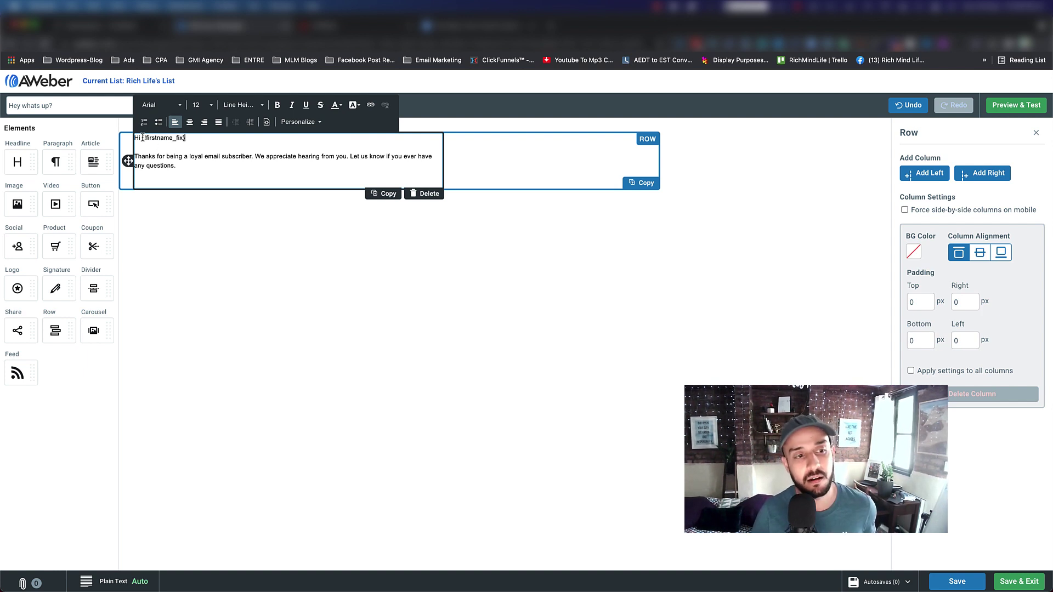
pyautogui.moveTo(144, 138); pyautogui.dragTo(185, 138)
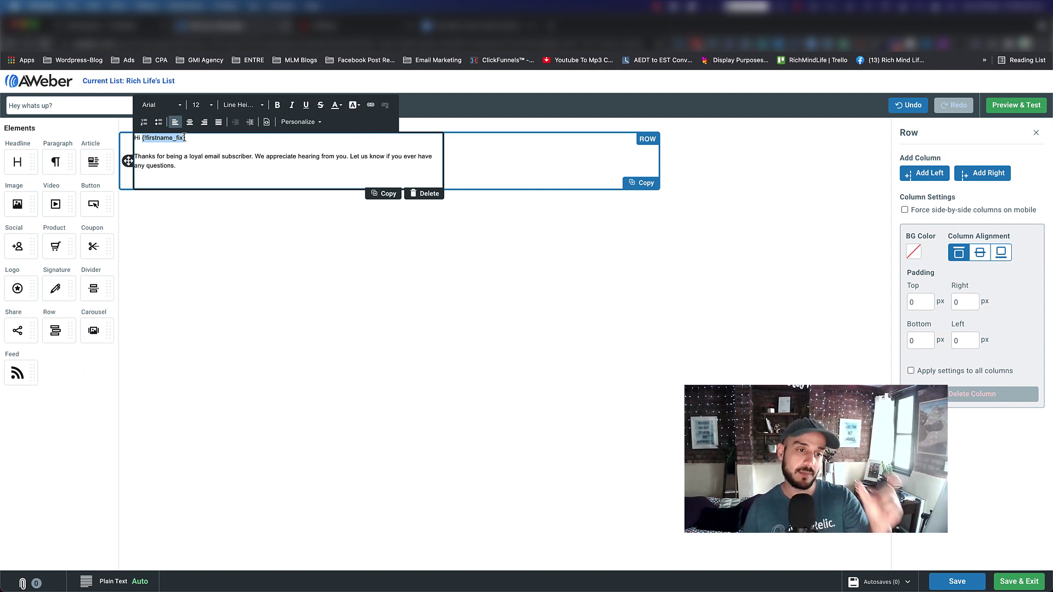
pyautogui.moveTo(145, 137); pyautogui.dragTo(145, 145)
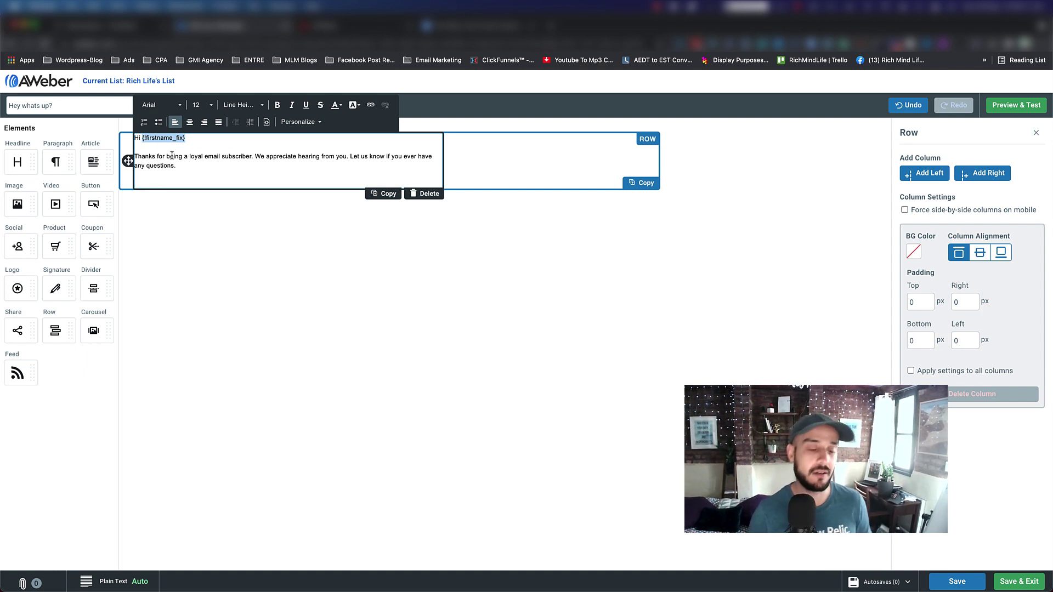
# Review the personalization fields available for subscriber info, subscriber location, snippets and date formats
pyautogui.click(239, 141)
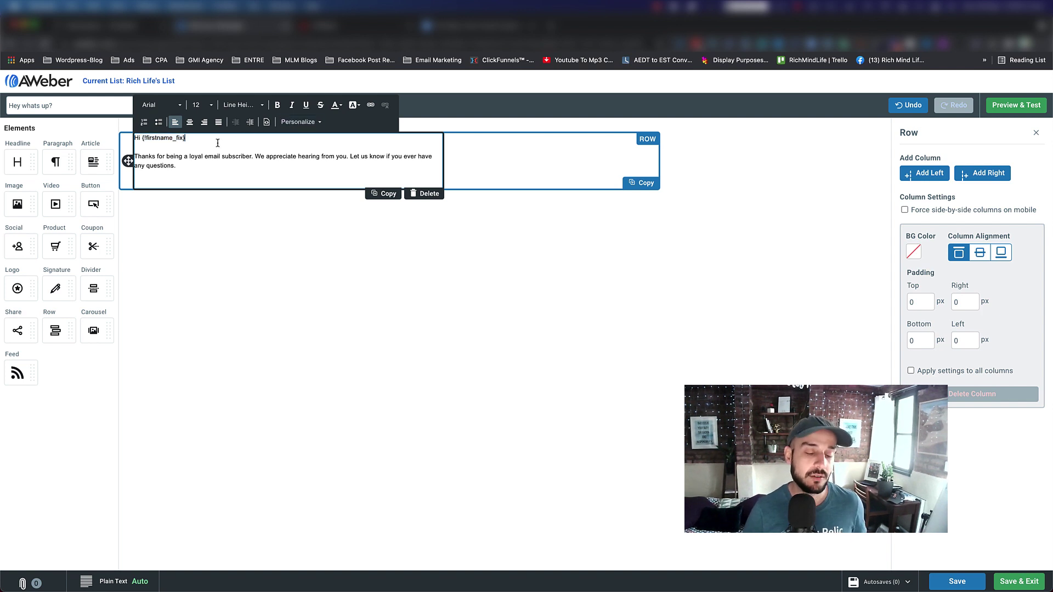
pyautogui.click(293, 125)
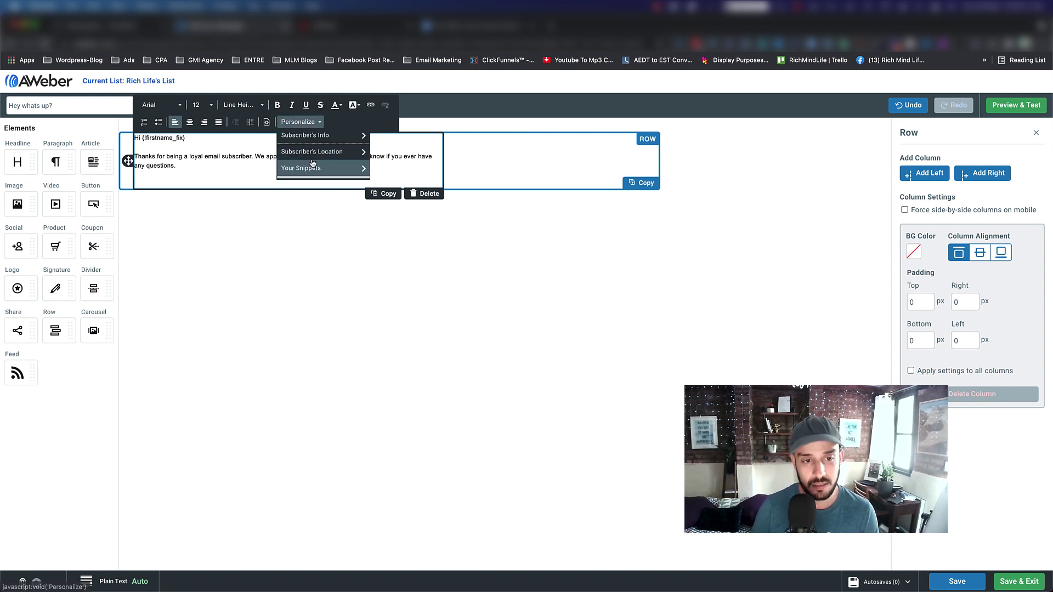
pyautogui.click(312, 142)
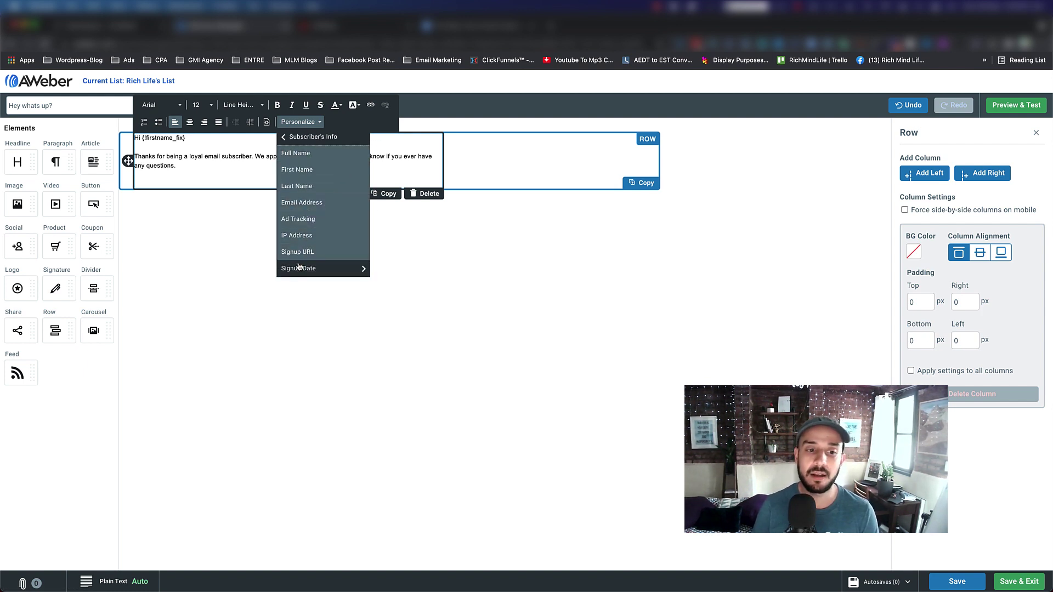
pyautogui.click(285, 137)
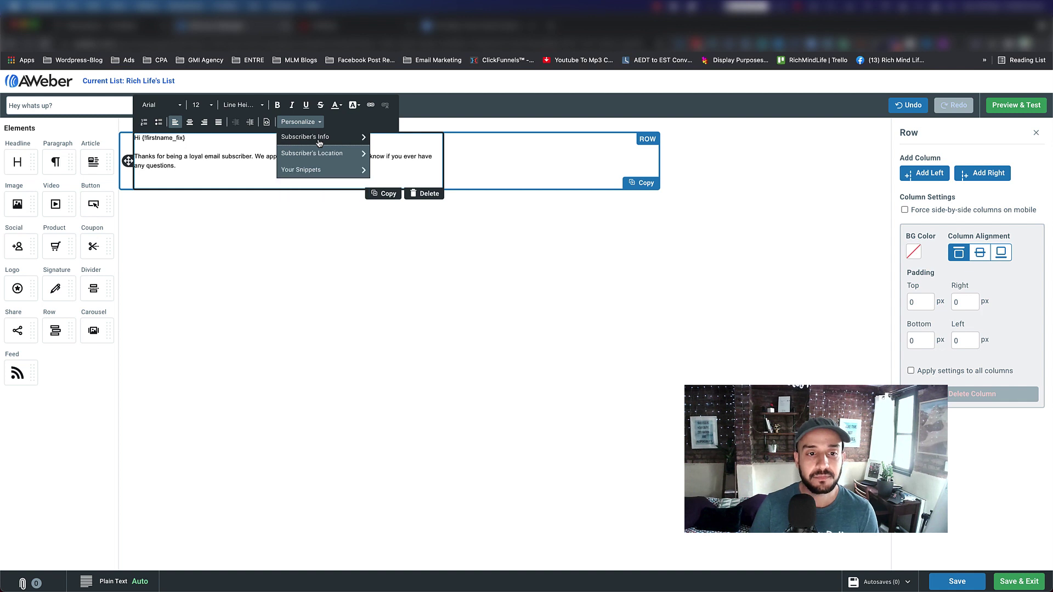
pyautogui.click(323, 156)
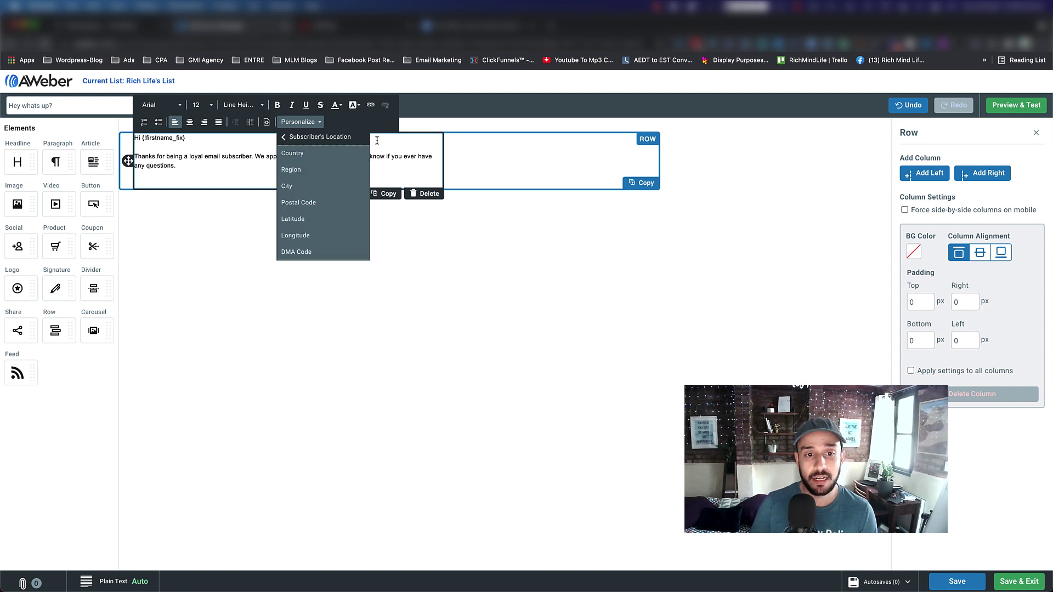
pyautogui.click(301, 137)
pyautogui.click(292, 171)
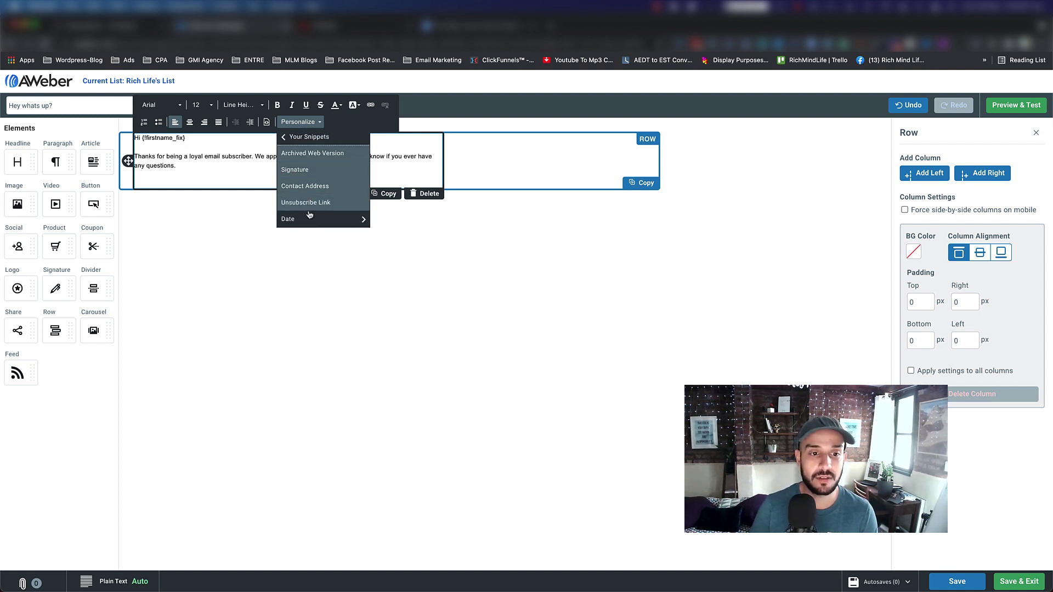
pyautogui.click(359, 219)
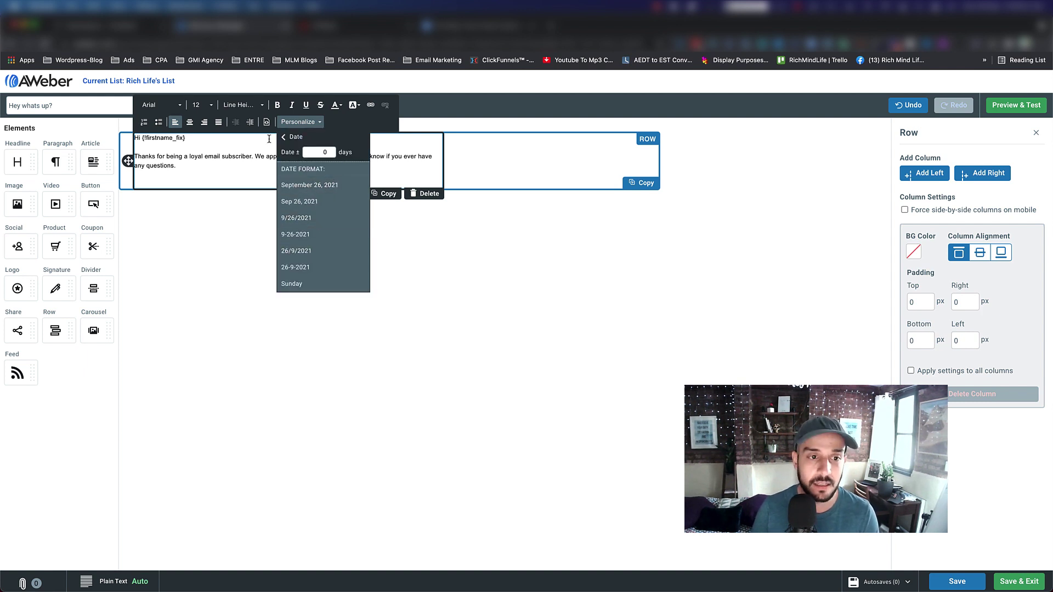
pyautogui.click(222, 134)
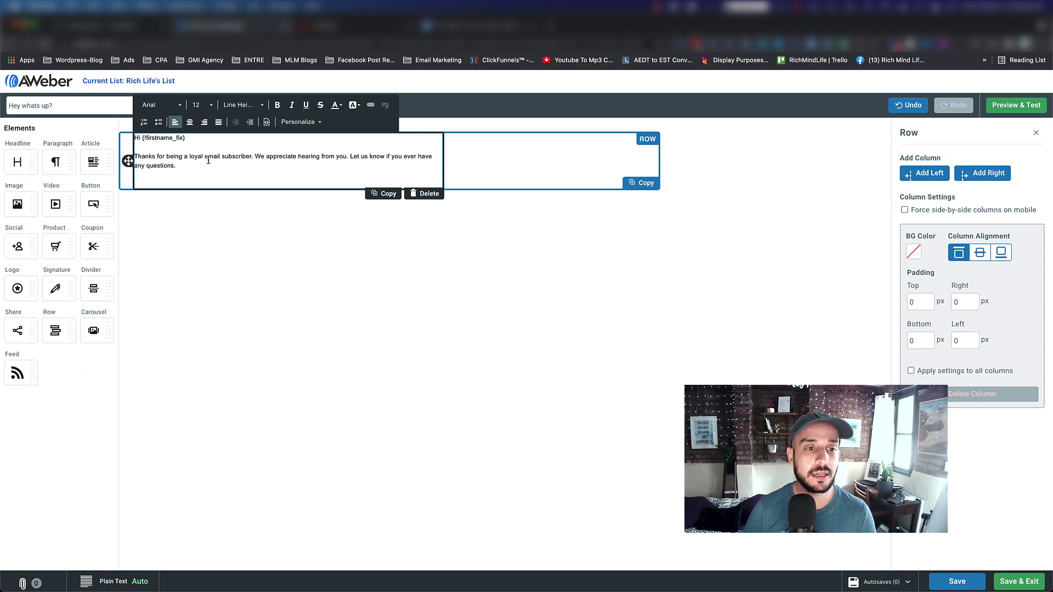
pyautogui.moveTo(205, 158); pyautogui.dragTo(253, 157)
pyautogui.click(371, 106)
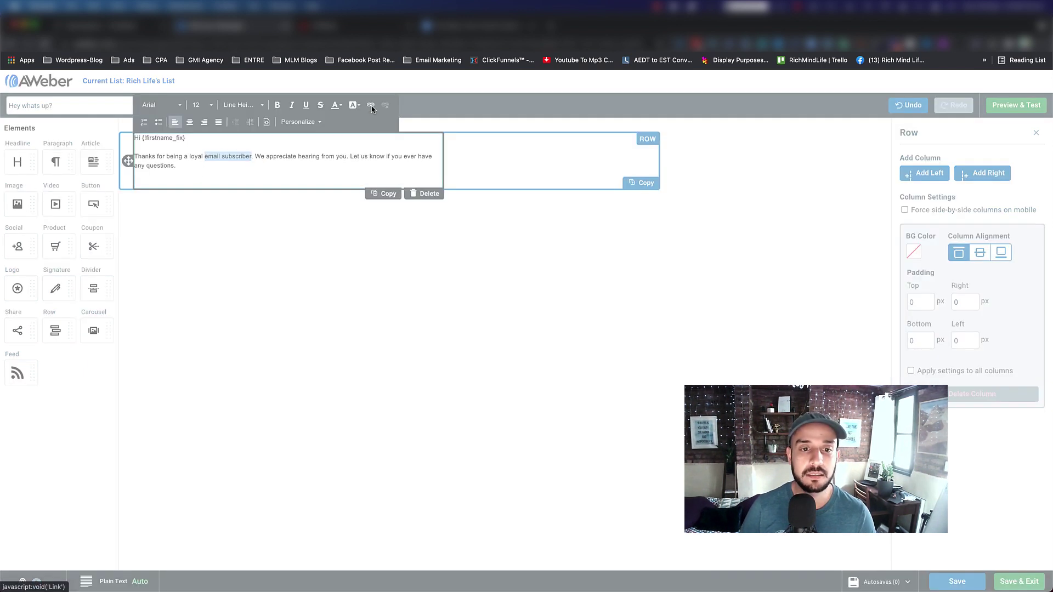
pyautogui.click(488, 355)
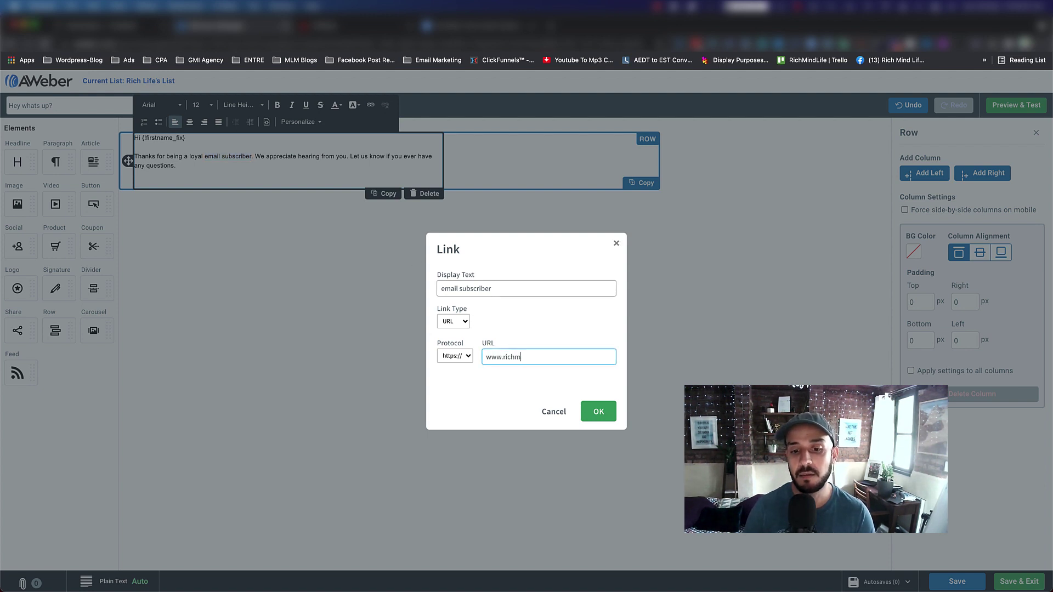
pyautogui.write('www.rml')
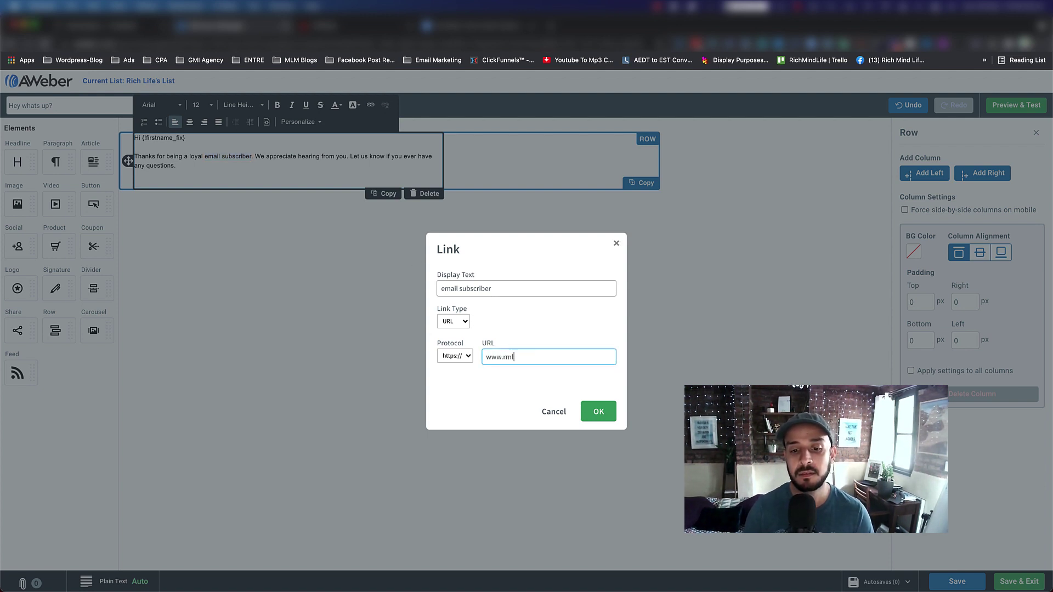
pyautogui.write('sin.co')
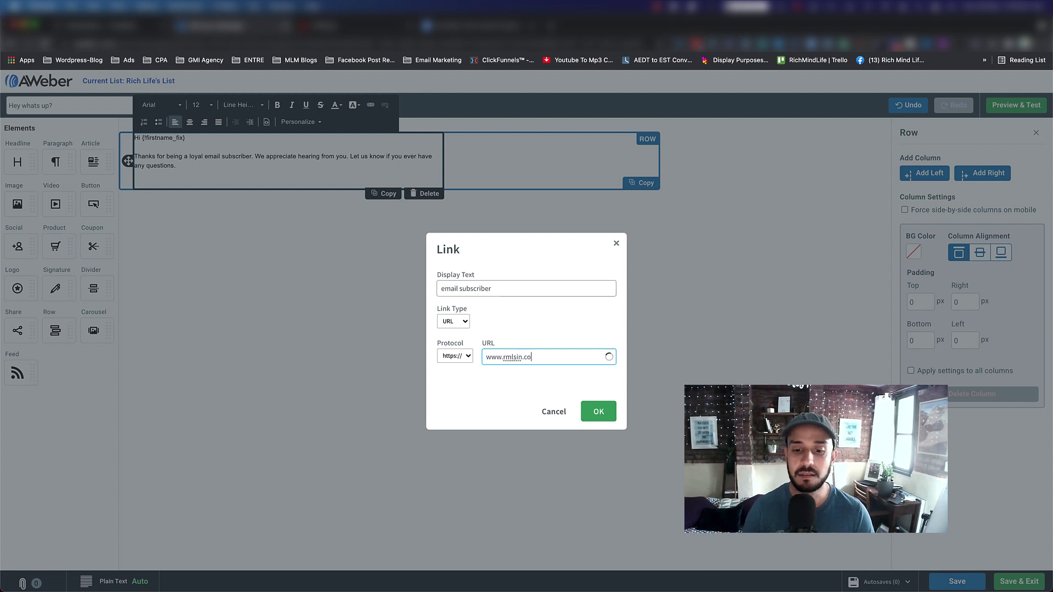
pyautogui.write('m')
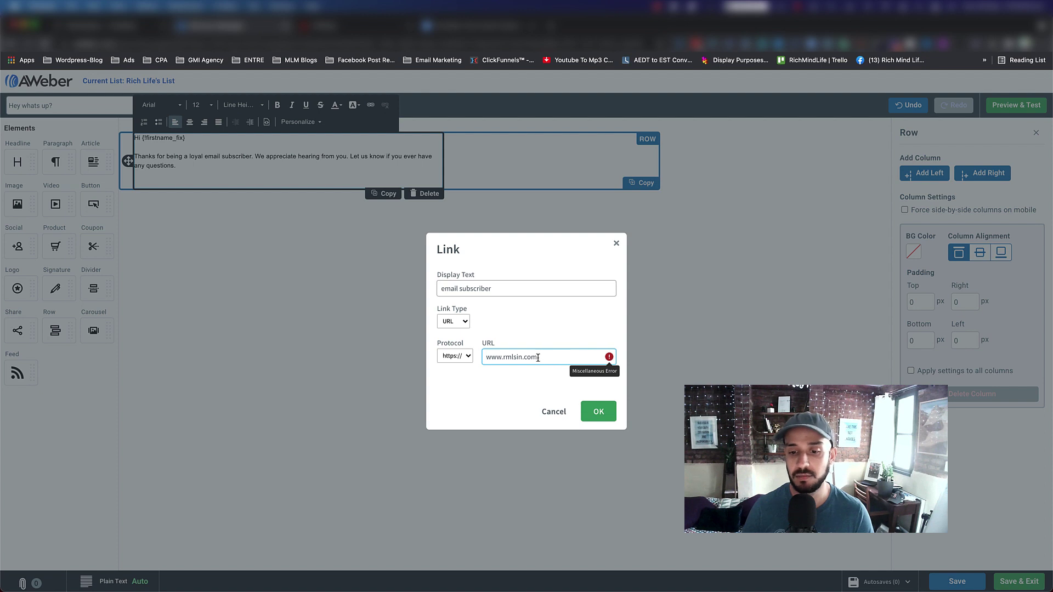
pyautogui.moveTo(545, 356); pyautogui.dragTo(482, 356)
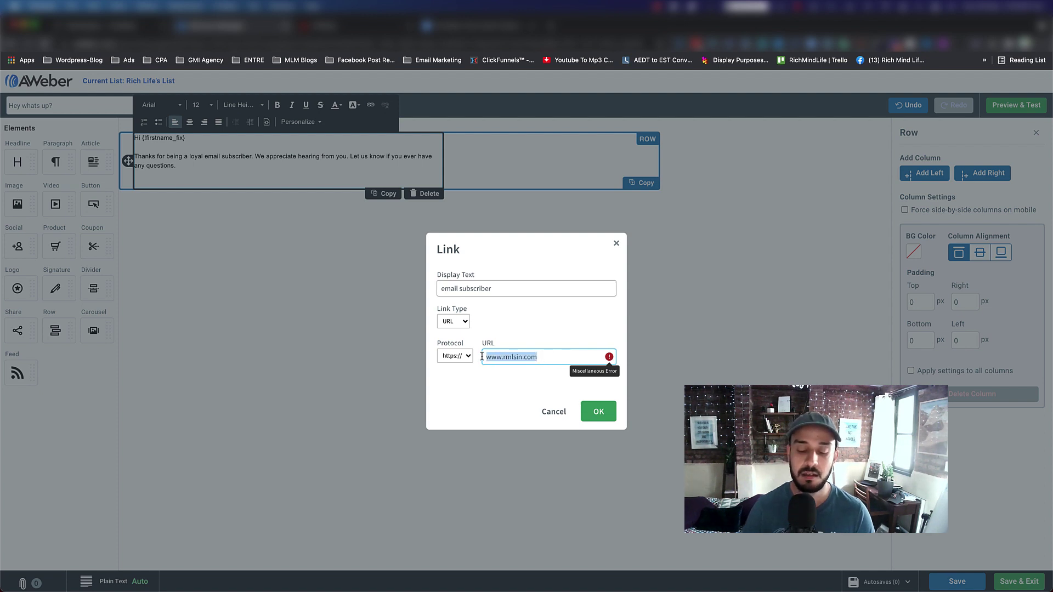
pyautogui.write('r')
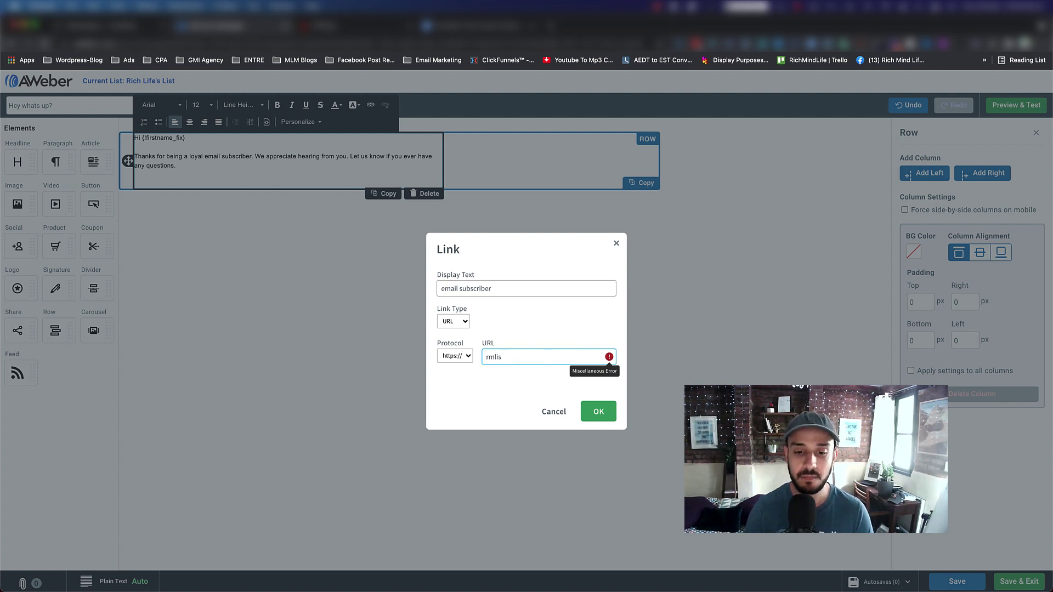
pyautogui.write('mlinsiders.')
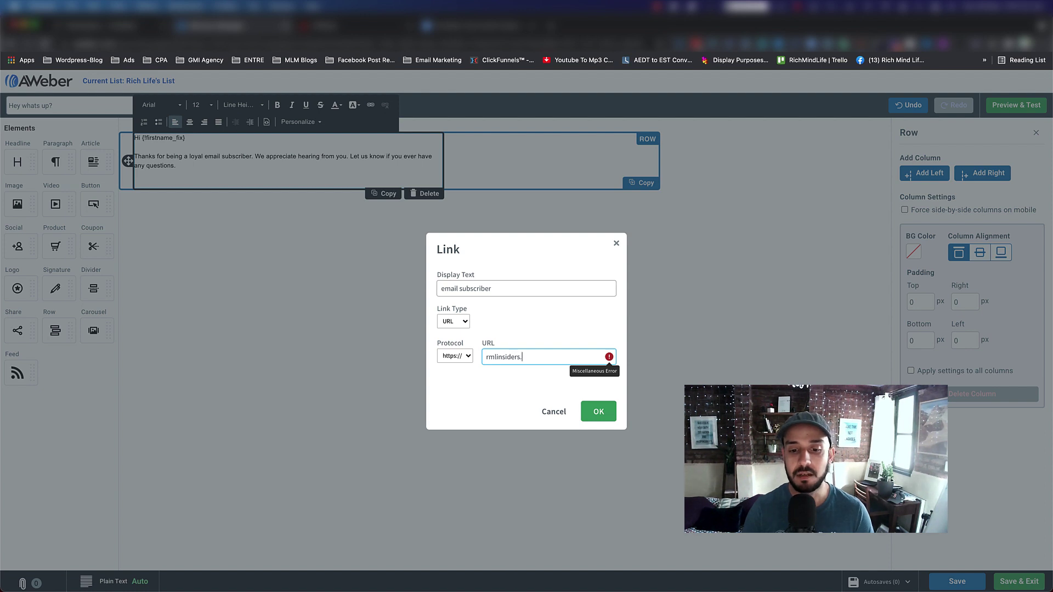
pyautogui.write('com')
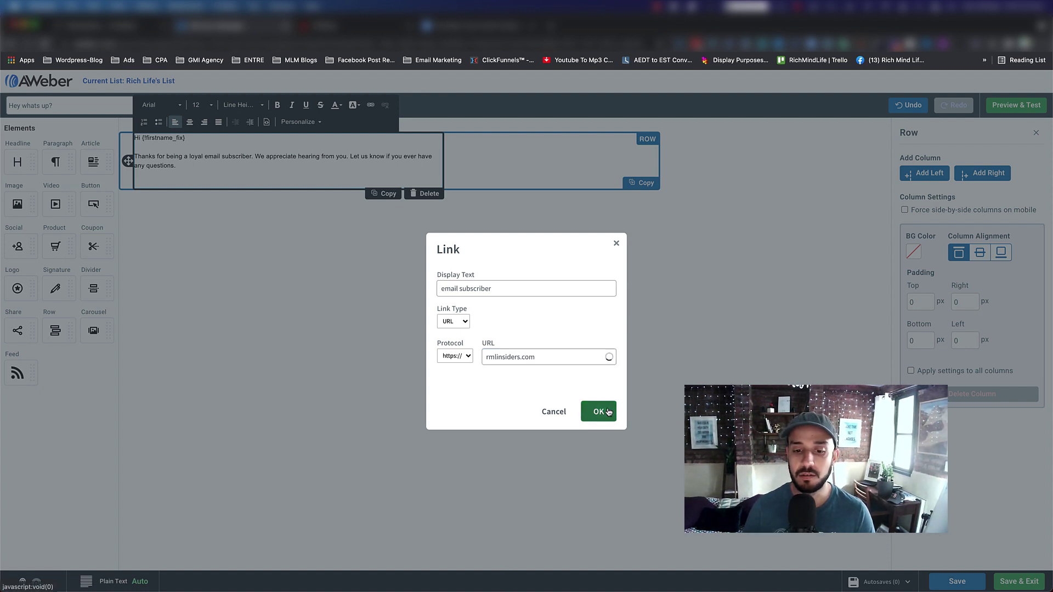
pyautogui.click(606, 411)
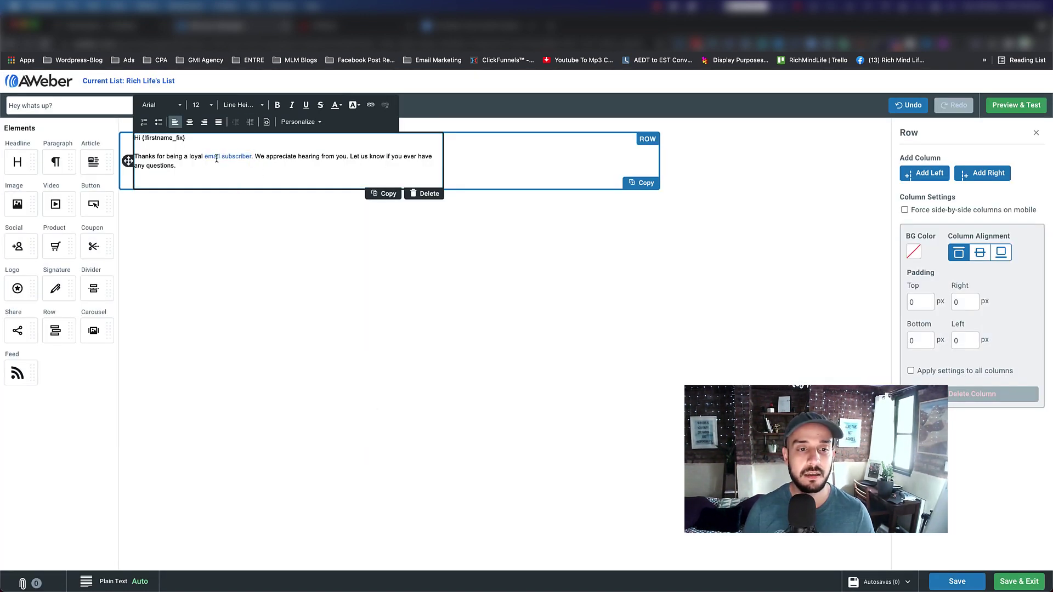
pyautogui.click(508, 271)
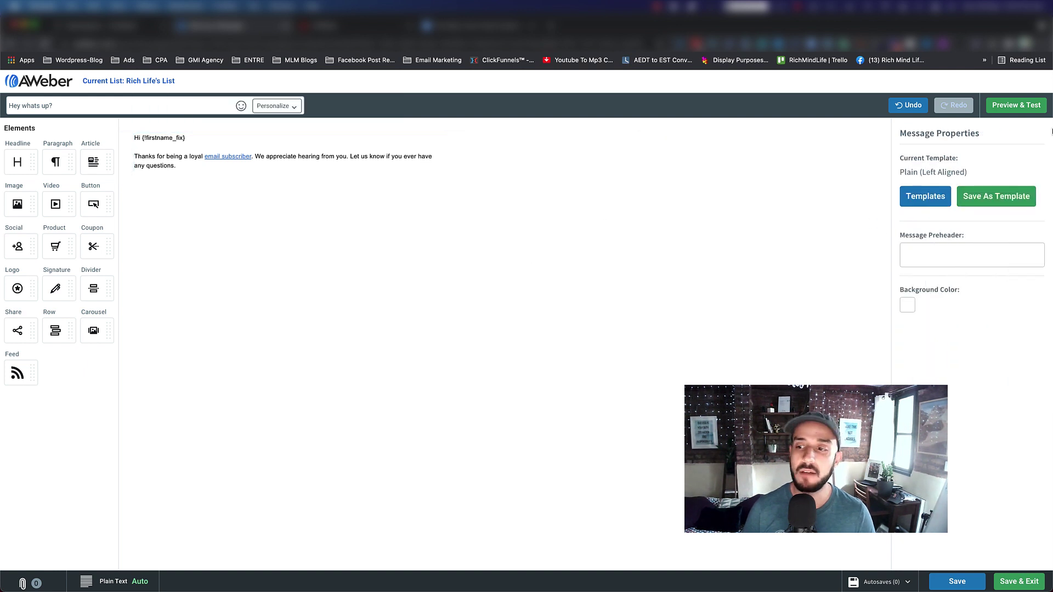
# Preview the message in the mobile device view, and save it to return to the campaign
pyautogui.click(1012, 107)
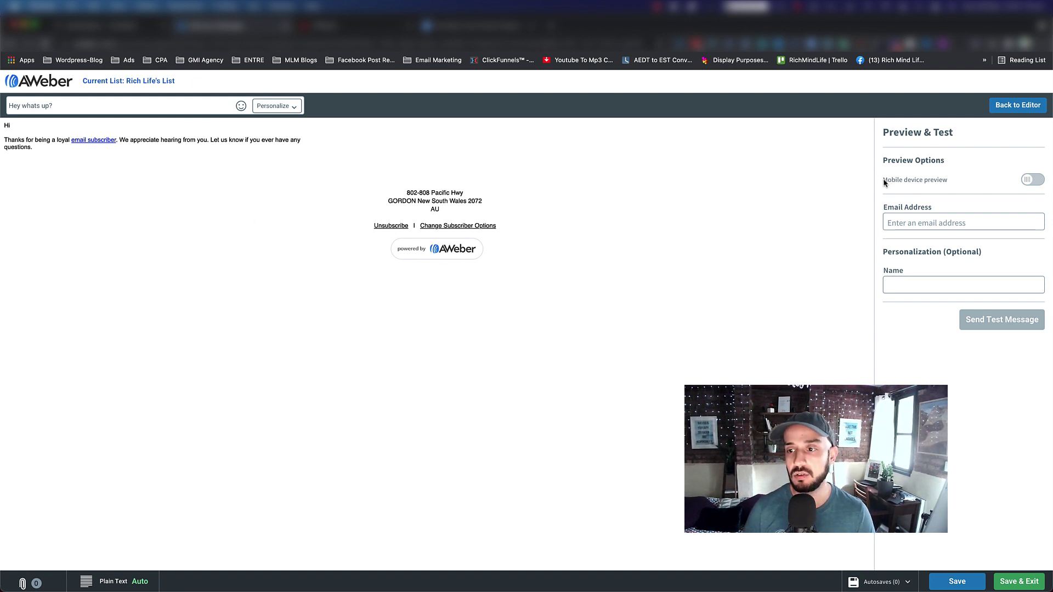
pyautogui.moveTo(884, 183); pyautogui.dragTo(993, 192)
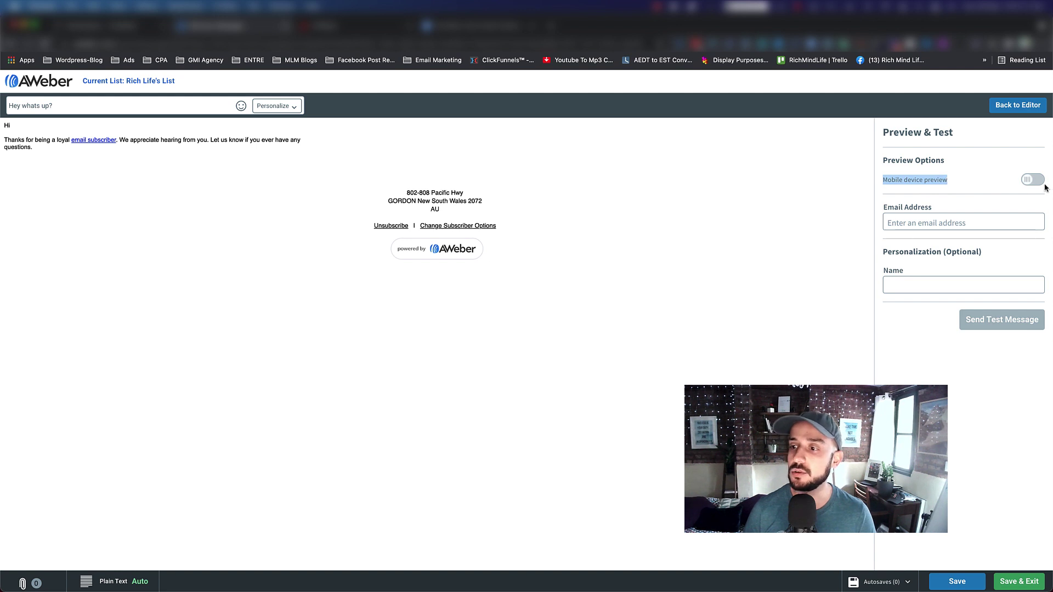
pyautogui.click(1038, 181)
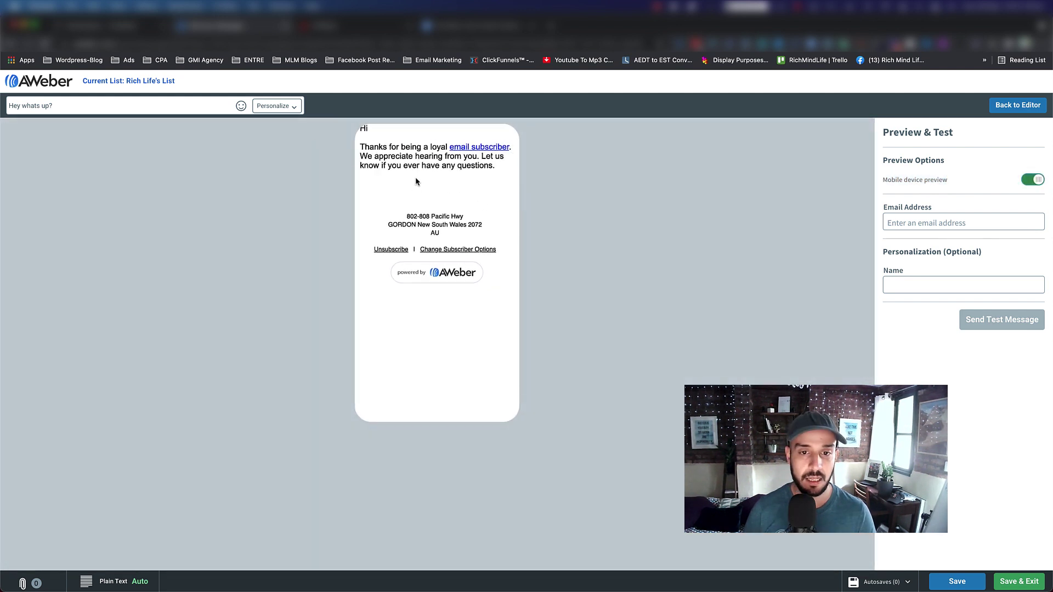
pyautogui.click(894, 221)
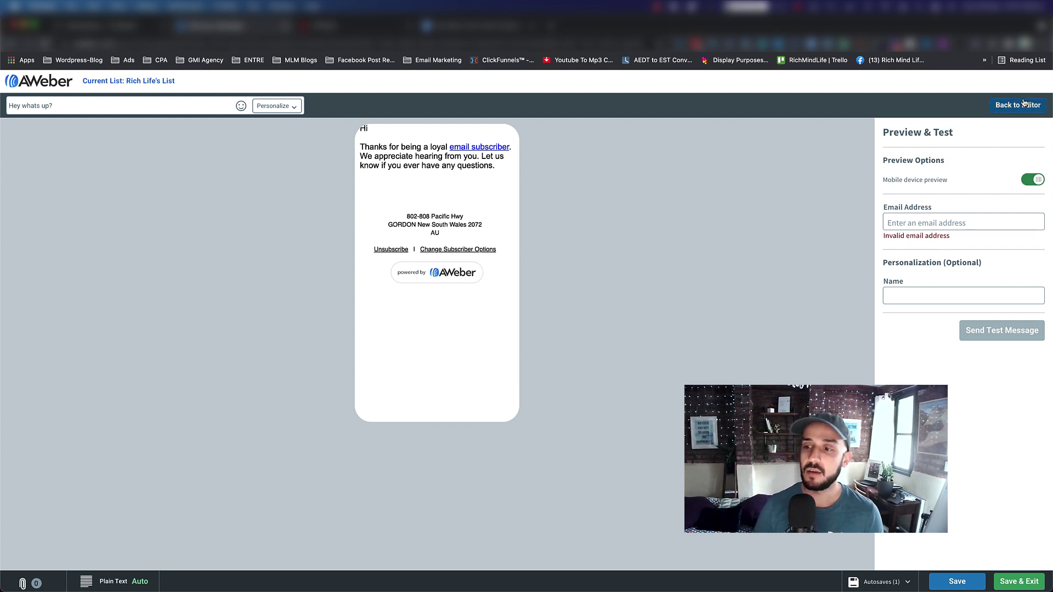
pyautogui.click(1014, 583)
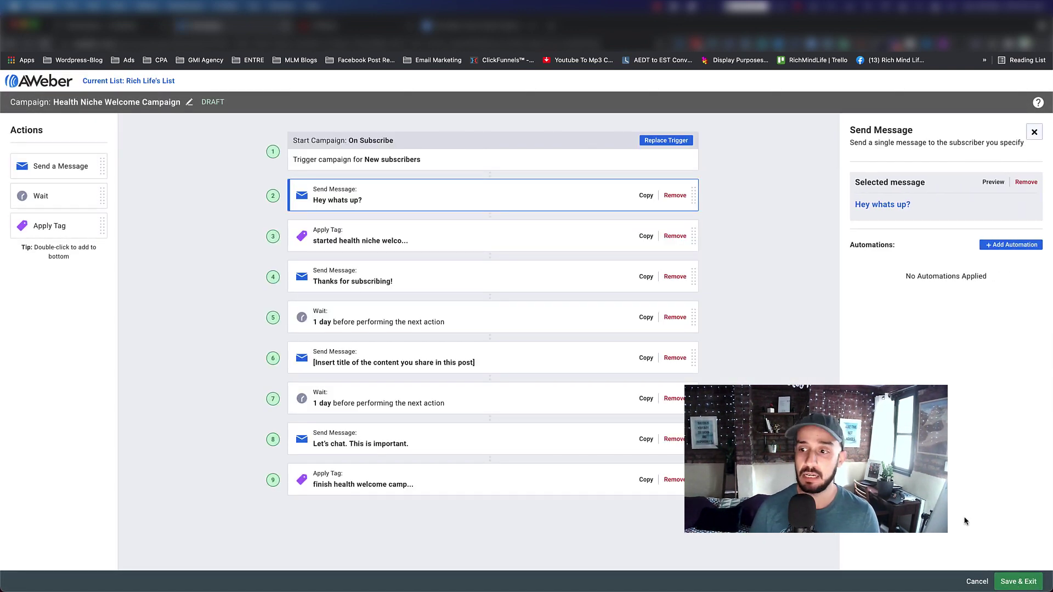
# Start an automation on the "Hey whats up?" message that adds the tag "offer clicked" when a subscriber clicks a link
pyautogui.click(1006, 245)
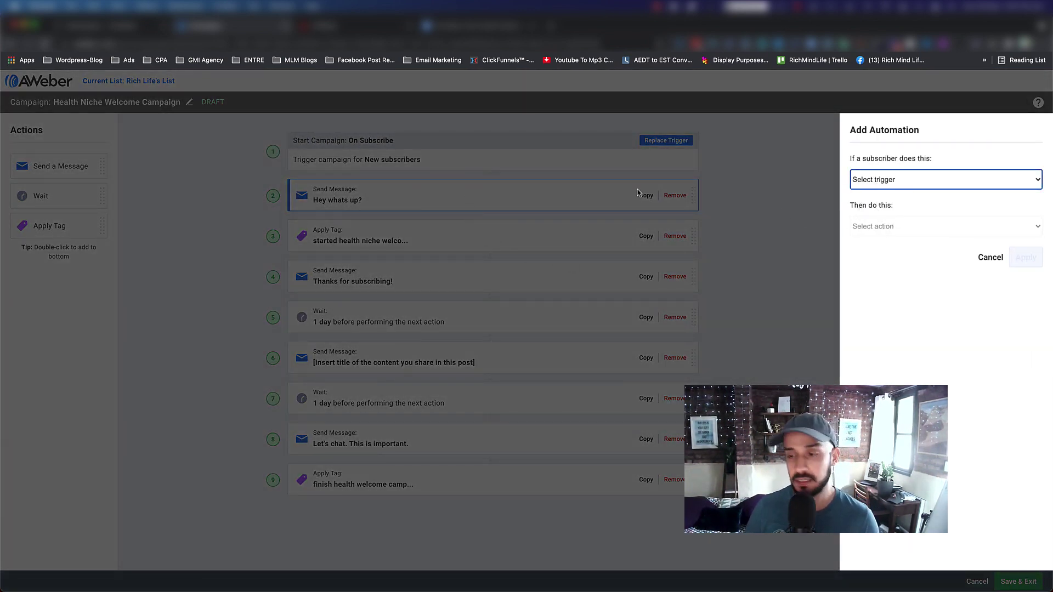
pyautogui.click(930, 187)
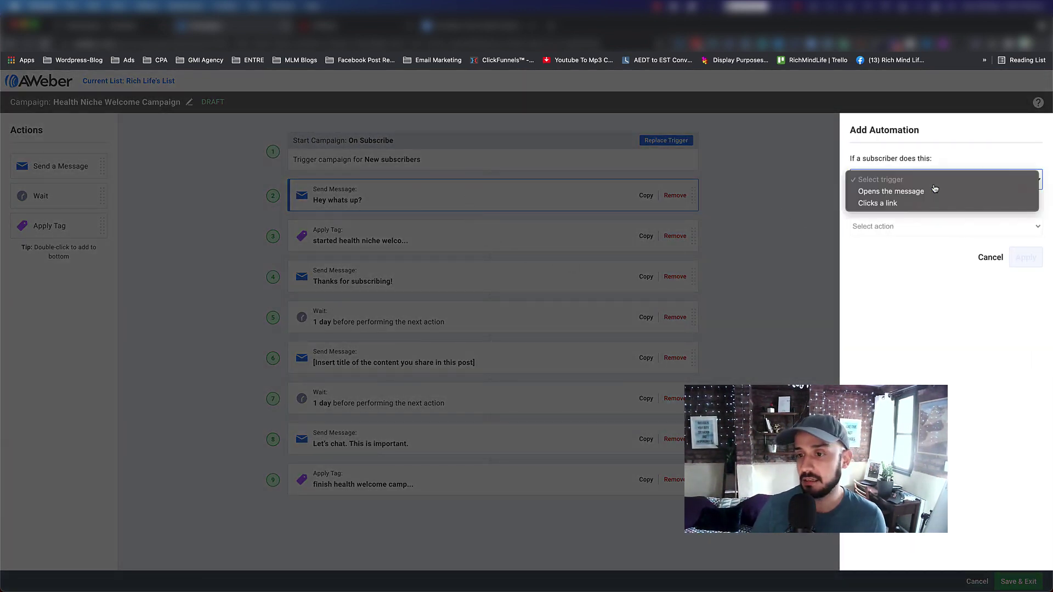
pyautogui.click(880, 204)
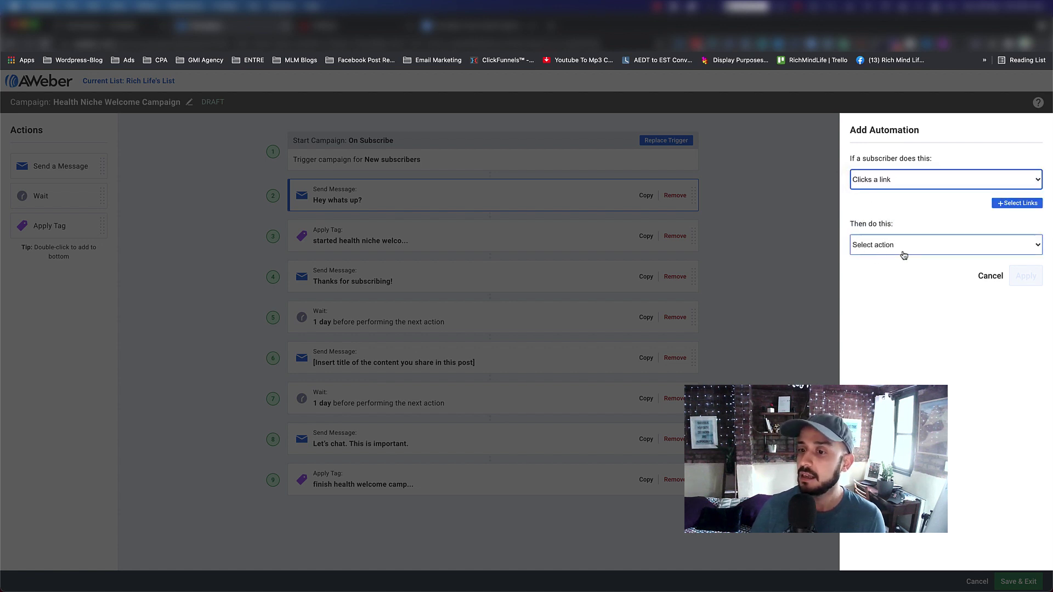
pyautogui.click(948, 247)
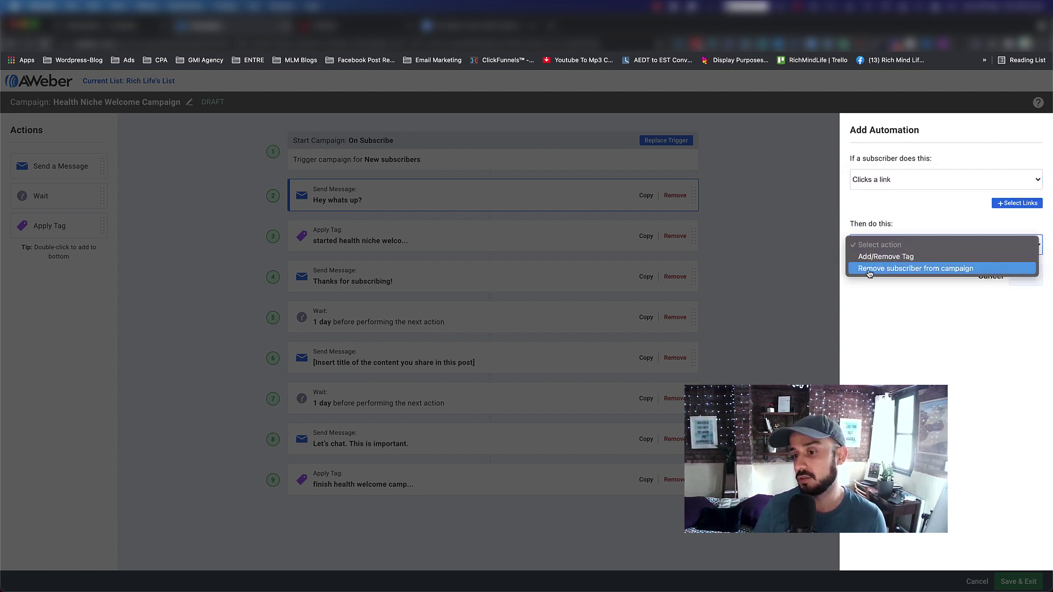
pyautogui.click(880, 256)
pyautogui.click(884, 311)
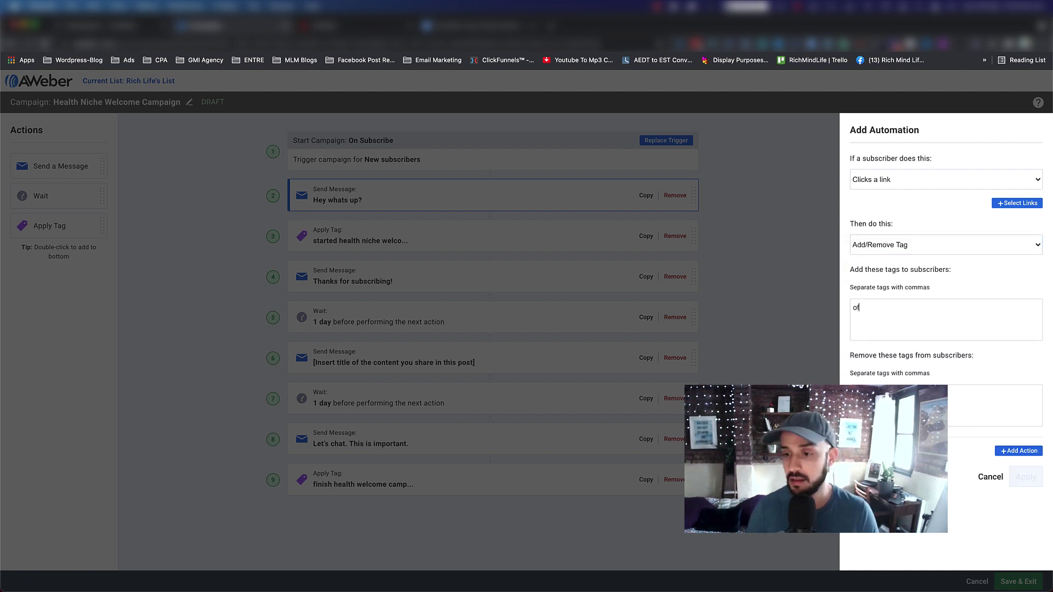
pyautogui.press('Return')
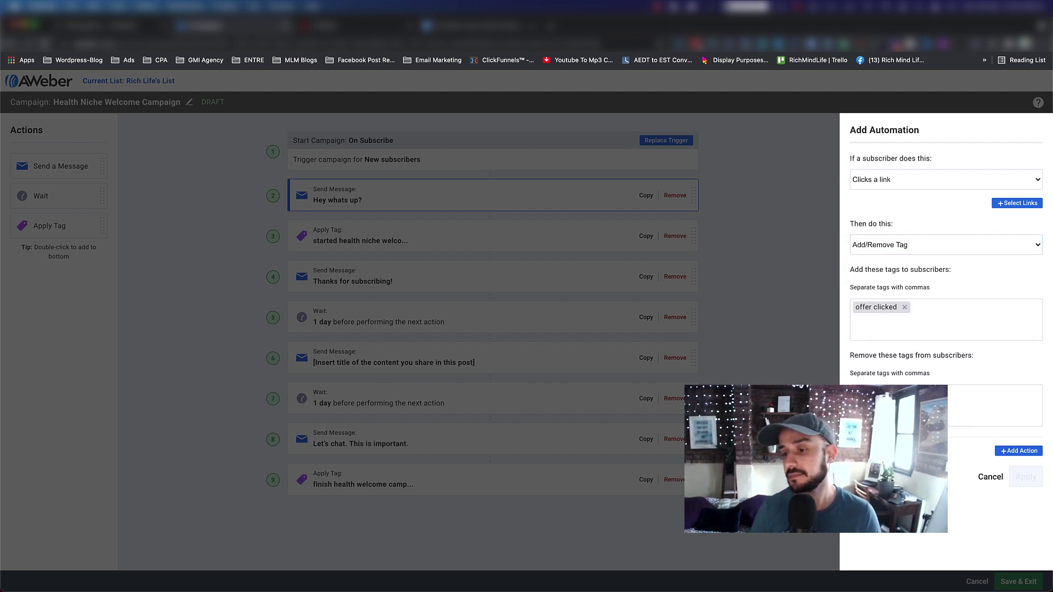
pyautogui.click(1015, 203)
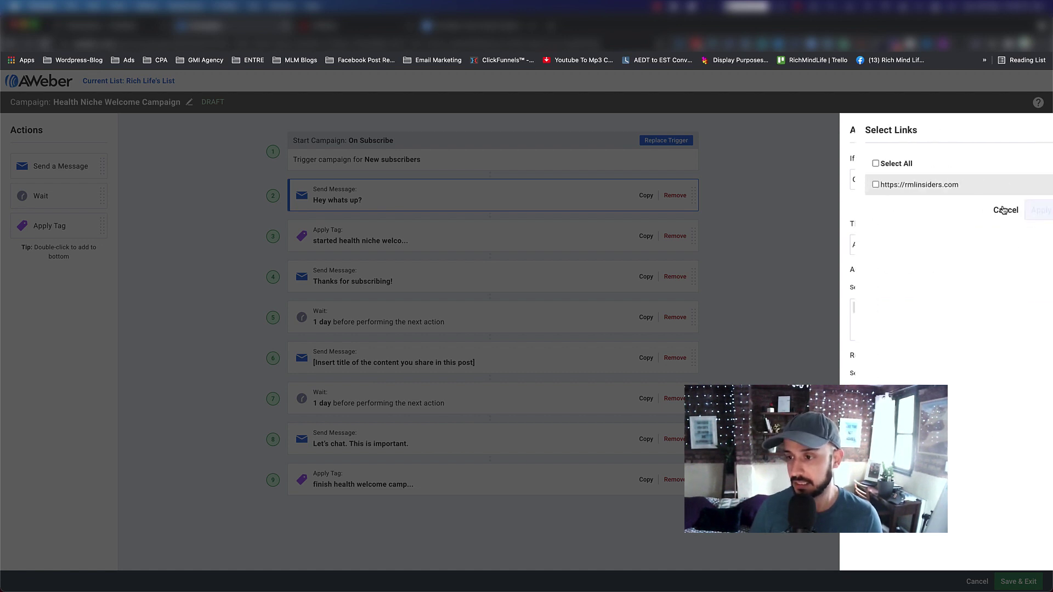
pyautogui.click(860, 185)
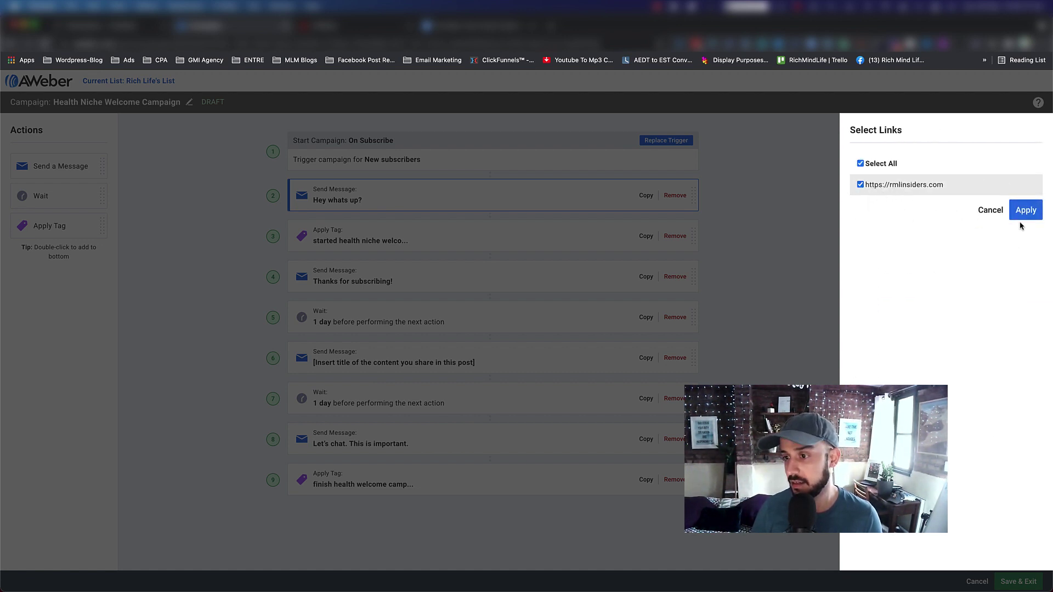
pyautogui.click(1025, 213)
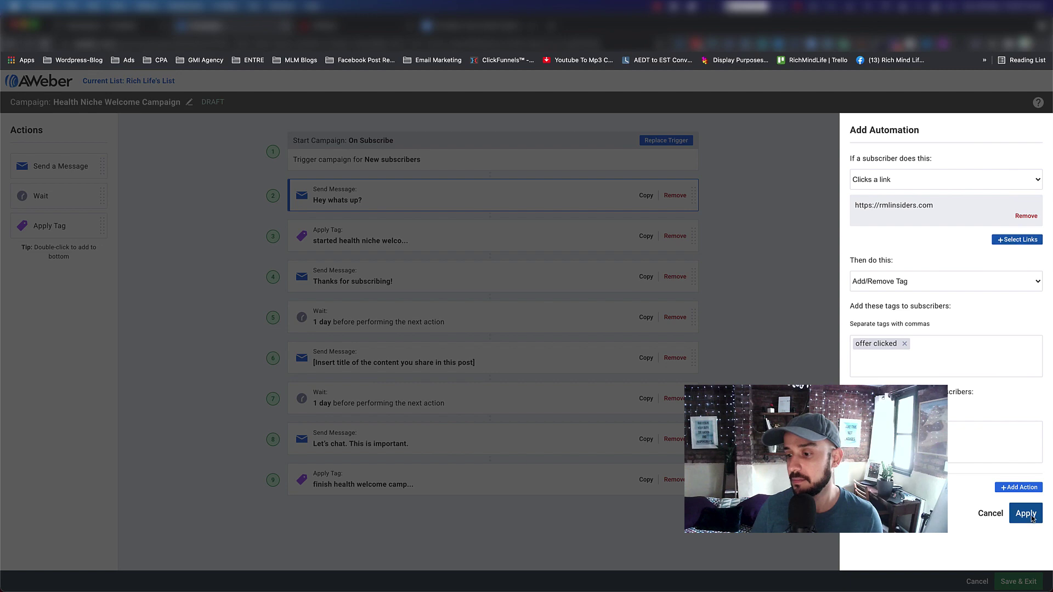
pyautogui.click(1031, 517)
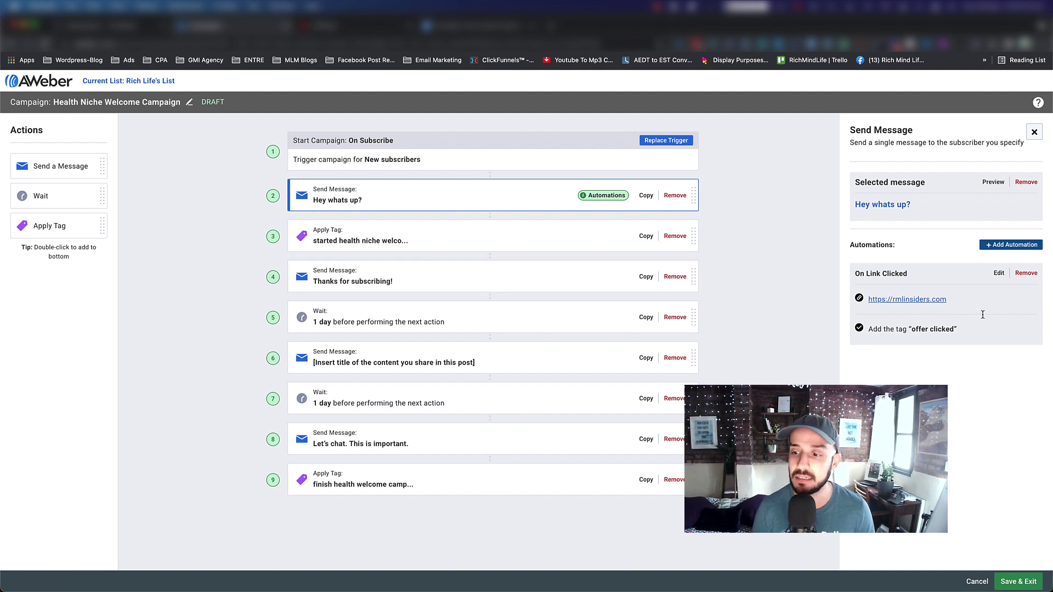
pyautogui.moveTo(912, 327); pyautogui.dragTo(952, 326)
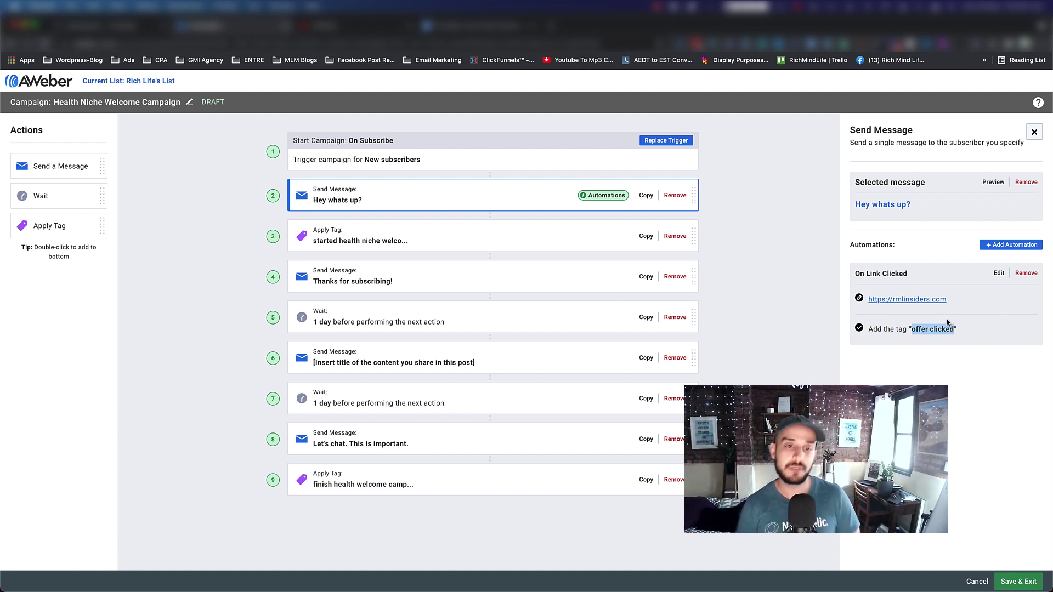